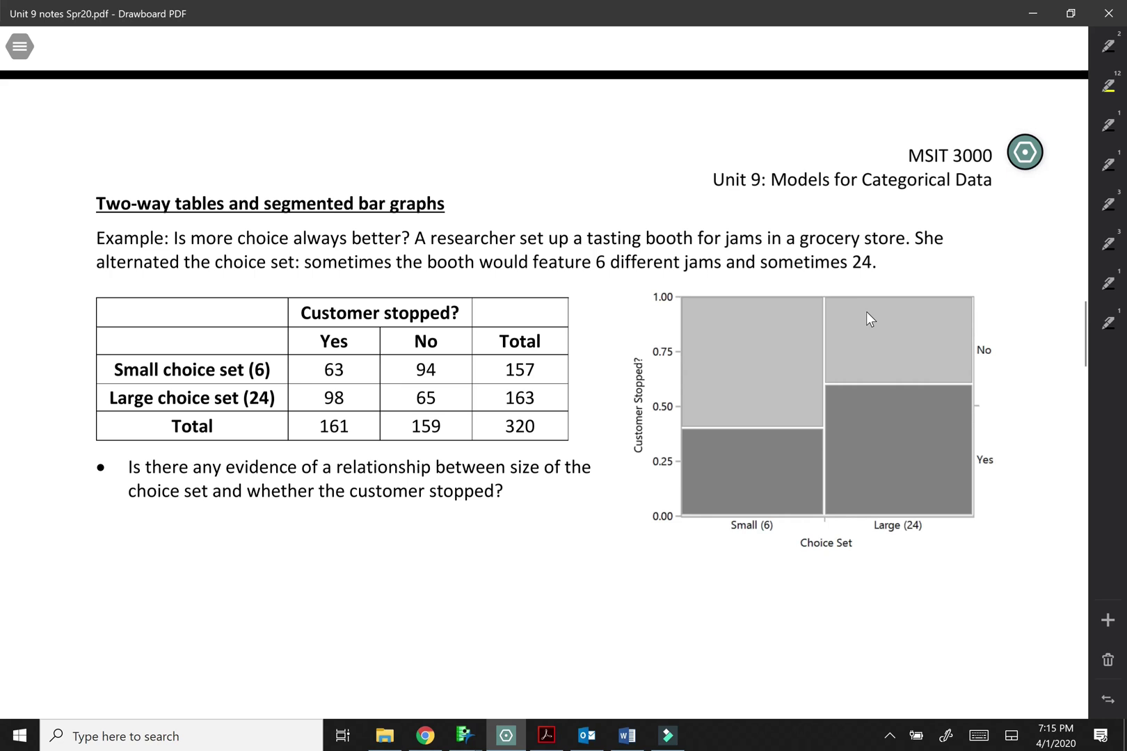
- Handwrite 'response' above the Customer stopped? column header
{"action": "left_click_drag", "start_coordinate": [321, 281], "coordinate": [345, 292]}
{"action": "mouse_move", "coordinate": [356, 284]}
{"action": "left_mouse_down"}
{"action": "mouse_move", "coordinate": [348, 294]}
{"action": "mouse_move", "coordinate": [374, 283]}
{"action": "left_mouse_up"}
{"action": "mouse_move", "coordinate": [368, 284]}
{"action": "left_mouse_down"}
{"action": "mouse_move", "coordinate": [370, 303]}
{"action": "mouse_move", "coordinate": [370, 293]}
{"action": "left_mouse_up"}
{"action": "left_click_drag", "start_coordinate": [384, 285], "coordinate": [409, 295]}
{"action": "left_click_drag", "start_coordinate": [424, 289], "coordinate": [434, 294]}
- Handwrite 'explanatory' vertically beside the choice-set rows
{"action": "mouse_move", "coordinate": [81, 433]}
{"action": "left_mouse_down"}
{"action": "mouse_move", "coordinate": [72, 429]}
{"action": "mouse_move", "coordinate": [83, 426]}
{"action": "left_mouse_up"}
{"action": "mouse_move", "coordinate": [82, 416]}
{"action": "left_mouse_down"}
{"action": "mouse_move", "coordinate": [71, 425]}
{"action": "mouse_move", "coordinate": [83, 399]}
{"action": "left_mouse_up"}
{"action": "left_click_drag", "start_coordinate": [78, 395], "coordinate": [74, 382]}
{"action": "mouse_move", "coordinate": [73, 385]}
{"action": "left_mouse_down"}
{"action": "mouse_move", "coordinate": [80, 375]}
{"action": "mouse_move", "coordinate": [64, 353]}
{"action": "left_mouse_up"}
{"action": "mouse_move", "coordinate": [82, 351]}
{"action": "left_mouse_down"}
{"action": "mouse_move", "coordinate": [74, 331]}
{"action": "mouse_move", "coordinate": [90, 313]}
{"action": "left_mouse_up"}
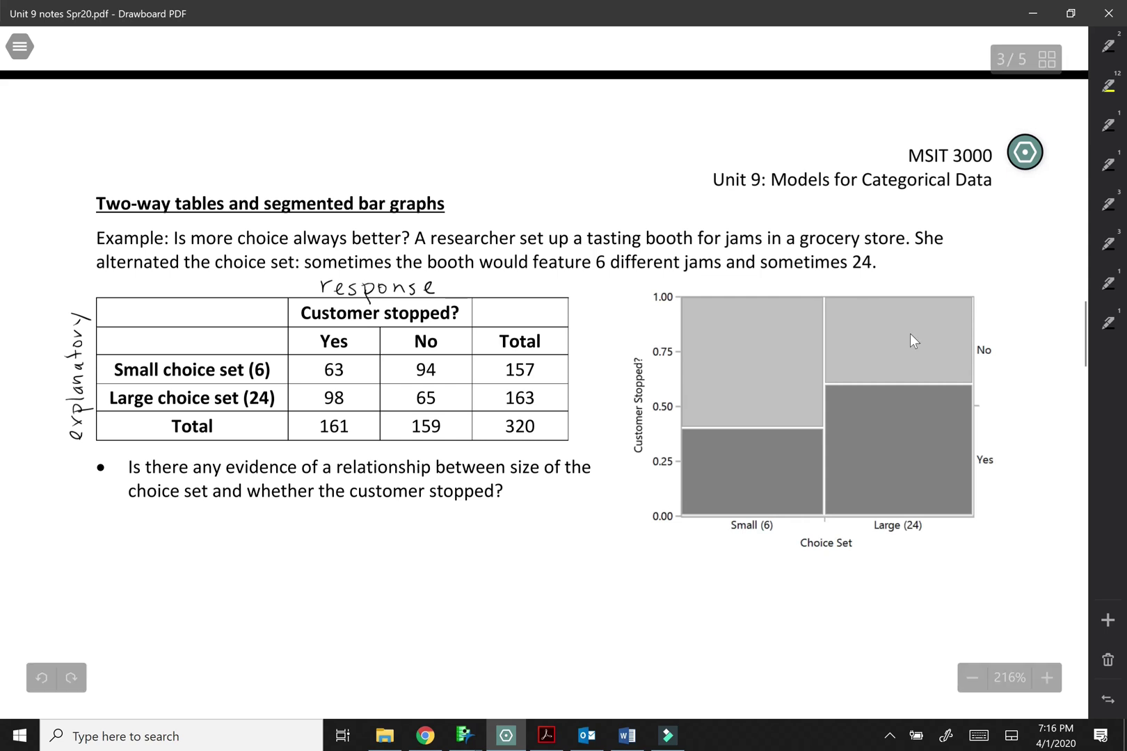
{"action": "scroll", "coordinate": [997, 384], "scroll_direction": "down", "scroll_amount": 3}
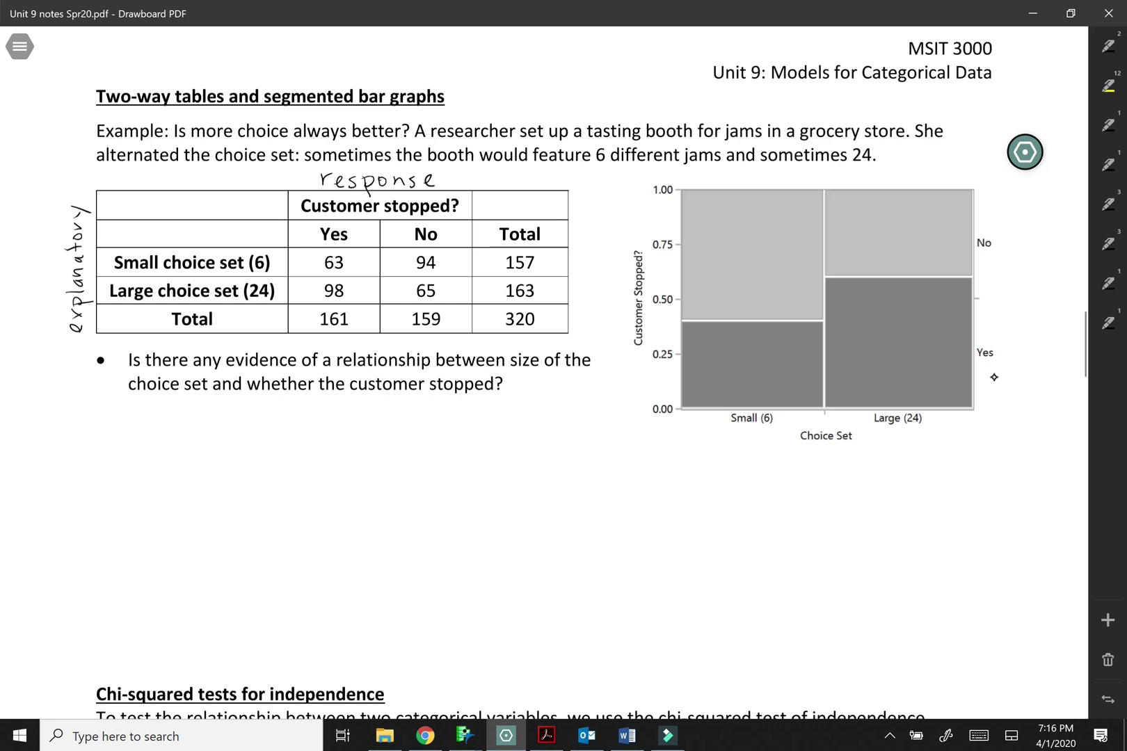
- Handwrite 'Calculate row %' below the bullet question
{"action": "left_click_drag", "start_coordinate": [105, 418], "coordinate": [104, 437]}
{"action": "left_click_drag", "start_coordinate": [121, 429], "coordinate": [132, 438]}
{"action": "mouse_move", "coordinate": [144, 428]}
{"action": "left_mouse_down"}
{"action": "mouse_move", "coordinate": [143, 438]}
{"action": "mouse_move", "coordinate": [162, 436]}
{"action": "left_mouse_up"}
{"action": "mouse_move", "coordinate": [167, 421]}
{"action": "left_mouse_down"}
{"action": "mouse_move", "coordinate": [170, 437]}
{"action": "mouse_move", "coordinate": [195, 439]}
{"action": "left_mouse_up"}
{"action": "left_click_drag", "start_coordinate": [189, 427], "coordinate": [199, 428]}
{"action": "left_click_drag", "start_coordinate": [204, 433], "coordinate": [253, 428]}
{"action": "mouse_move", "coordinate": [259, 428]}
{"action": "left_mouse_down"}
{"action": "mouse_move", "coordinate": [270, 437]}
{"action": "mouse_move", "coordinate": [315, 417]}
{"action": "mouse_move", "coordinate": [304, 440]}
{"action": "left_mouse_up"}
{"action": "left_click_drag", "start_coordinate": [320, 432], "coordinate": [321, 432]}
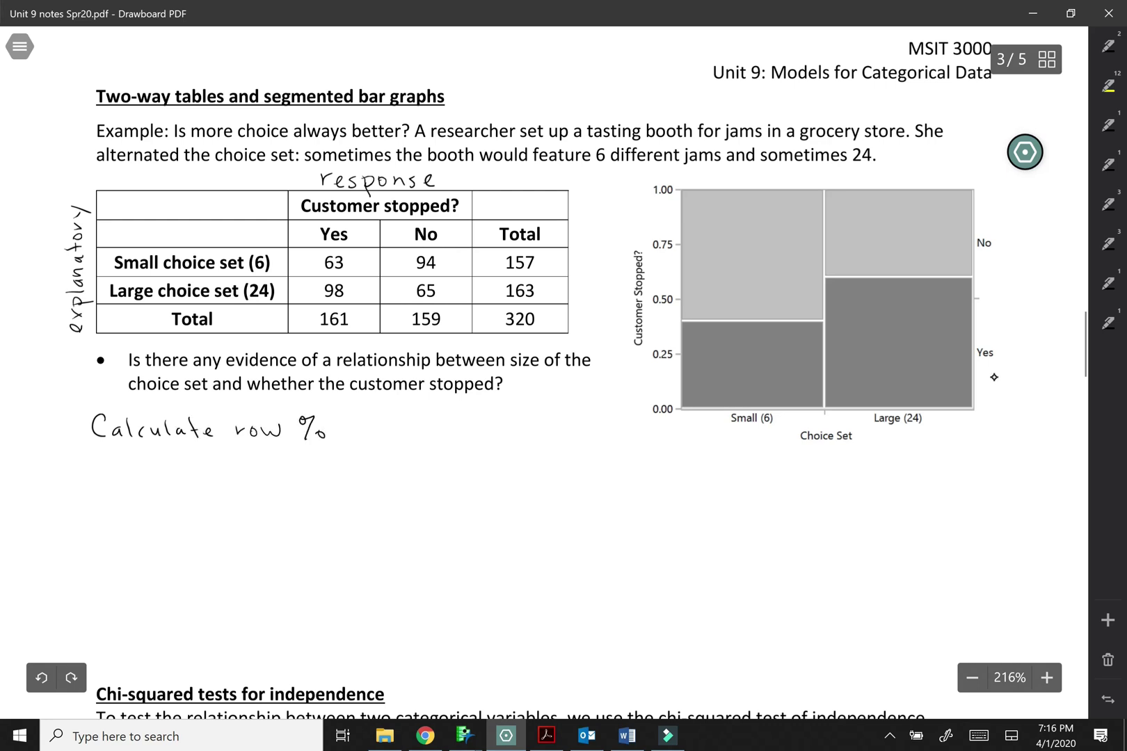
- Write the small-set proportion: p̂ small = 63/157 = 0.4013
{"action": "mouse_move", "coordinate": [124, 464]}
{"action": "left_mouse_down"}
{"action": "mouse_move", "coordinate": [126, 488]}
{"action": "mouse_move", "coordinate": [128, 472]}
{"action": "left_mouse_up"}
{"action": "left_click_drag", "start_coordinate": [119, 451], "coordinate": [140, 482]}
{"action": "left_click_drag", "start_coordinate": [150, 482], "coordinate": [169, 483]}
{"action": "left_click_drag", "start_coordinate": [176, 475], "coordinate": [187, 483]}
{"action": "mouse_move", "coordinate": [192, 469]}
{"action": "left_mouse_down"}
{"action": "mouse_move", "coordinate": [195, 484]}
{"action": "mouse_move", "coordinate": [248, 459]}
{"action": "left_mouse_up"}
{"action": "left_click_drag", "start_coordinate": [256, 455], "coordinate": [257, 466]}
{"action": "mouse_move", "coordinate": [275, 455]}
{"action": "left_mouse_down"}
{"action": "mouse_move", "coordinate": [264, 477]}
{"action": "mouse_move", "coordinate": [283, 478]}
{"action": "left_mouse_up"}
{"action": "mouse_move", "coordinate": [283, 465]}
{"action": "left_mouse_down"}
{"action": "mouse_move", "coordinate": [303, 478]}
{"action": "mouse_move", "coordinate": [332, 463]}
{"action": "left_mouse_up"}
{"action": "mouse_move", "coordinate": [318, 470]}
{"action": "left_mouse_down"}
{"action": "mouse_move", "coordinate": [355, 456]}
{"action": "mouse_move", "coordinate": [385, 468]}
{"action": "left_mouse_up"}
{"action": "left_click", "coordinate": [359, 471]}
{"action": "mouse_move", "coordinate": [385, 457]}
{"action": "left_mouse_down"}
{"action": "mouse_move", "coordinate": [383, 477]}
{"action": "mouse_move", "coordinate": [397, 457]}
{"action": "mouse_move", "coordinate": [425, 476]}
{"action": "left_mouse_up"}
- Write the large-set proportion: p̂ large = 98/163 = 0.6012
{"action": "mouse_move", "coordinate": [122, 507]}
{"action": "left_mouse_down"}
{"action": "mouse_move", "coordinate": [125, 529]}
{"action": "mouse_move", "coordinate": [129, 507]}
{"action": "mouse_move", "coordinate": [160, 526]}
{"action": "left_mouse_up"}
{"action": "left_click_drag", "start_coordinate": [164, 527], "coordinate": [198, 529]}
{"action": "mouse_move", "coordinate": [215, 521]}
{"action": "left_mouse_down"}
{"action": "mouse_move", "coordinate": [229, 525]}
{"action": "mouse_move", "coordinate": [264, 499]}
{"action": "mouse_move", "coordinate": [281, 527]}
{"action": "left_mouse_up"}
{"action": "mouse_move", "coordinate": [294, 513]}
{"action": "left_mouse_down"}
{"action": "mouse_move", "coordinate": [288, 523]}
{"action": "mouse_move", "coordinate": [300, 529]}
{"action": "mouse_move", "coordinate": [336, 514]}
{"action": "left_mouse_up"}
{"action": "left_click_drag", "start_coordinate": [321, 523], "coordinate": [355, 510]}
{"action": "mouse_move", "coordinate": [369, 526]}
{"action": "left_mouse_down"}
{"action": "mouse_move", "coordinate": [409, 513]}
{"action": "mouse_move", "coordinate": [435, 526]}
{"action": "left_mouse_up"}
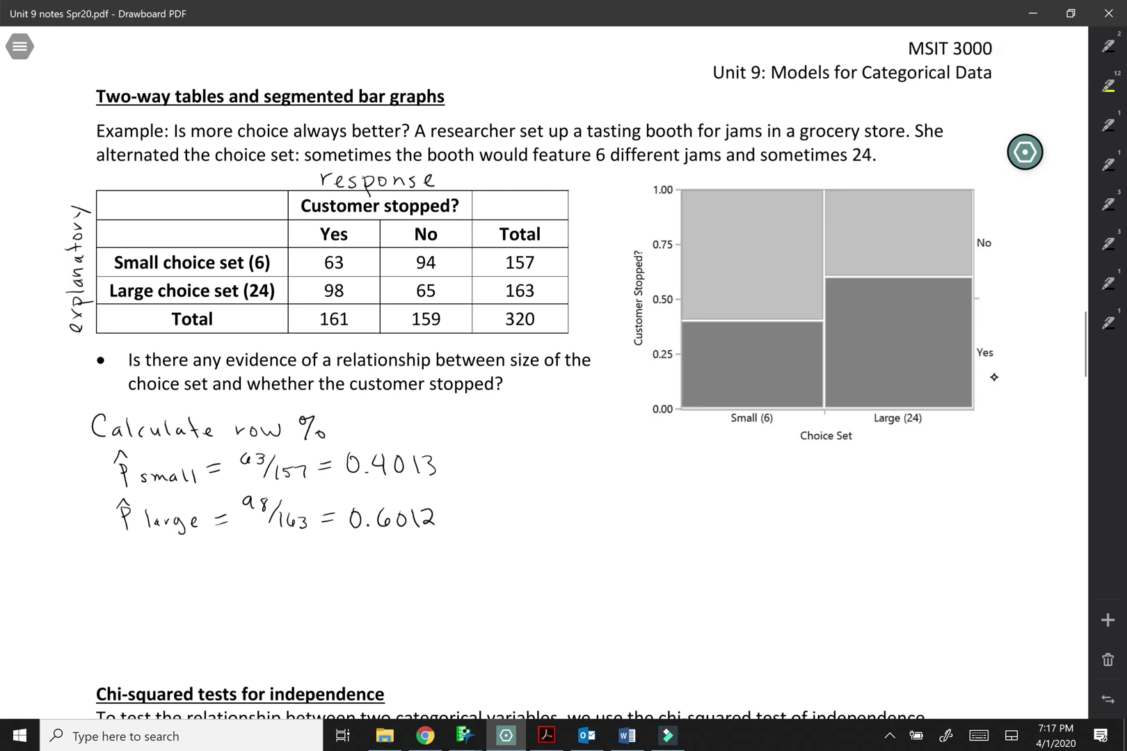
- Bracket the two proportions and write 'Not equal →' below them
{"action": "mouse_move", "coordinate": [89, 454]}
{"action": "left_mouse_down"}
{"action": "mouse_move", "coordinate": [76, 498]}
{"action": "mouse_move", "coordinate": [96, 527]}
{"action": "mouse_move", "coordinate": [74, 574]}
{"action": "mouse_move", "coordinate": [93, 596]}
{"action": "mouse_move", "coordinate": [114, 574]}
{"action": "mouse_move", "coordinate": [123, 586]}
{"action": "left_mouse_up"}
{"action": "left_click_drag", "start_coordinate": [132, 575], "coordinate": [133, 595]}
{"action": "left_click_drag", "start_coordinate": [129, 582], "coordinate": [167, 597]}
{"action": "left_click_drag", "start_coordinate": [182, 588], "coordinate": [185, 607]}
{"action": "left_click_drag", "start_coordinate": [190, 588], "coordinate": [213, 598]}
{"action": "mouse_move", "coordinate": [217, 580]}
{"action": "left_mouse_down"}
{"action": "mouse_move", "coordinate": [219, 599]}
{"action": "mouse_move", "coordinate": [286, 582]}
{"action": "left_mouse_up"}
{"action": "mouse_move", "coordinate": [272, 578]}
{"action": "left_mouse_down"}
{"action": "mouse_move", "coordinate": [276, 595]}
{"action": "mouse_move", "coordinate": [322, 598]}
{"action": "left_mouse_up"}
- Finish the conclusion with 'Association in the sample' after the arrow
{"action": "left_click_drag", "start_coordinate": [311, 589], "coordinate": [339, 596]}
{"action": "left_click_drag", "start_coordinate": [356, 587], "coordinate": [370, 597]}
{"action": "left_click_drag", "start_coordinate": [382, 587], "coordinate": [392, 598]}
{"action": "mouse_move", "coordinate": [400, 590]}
{"action": "left_mouse_down"}
{"action": "mouse_move", "coordinate": [396, 598]}
{"action": "mouse_move", "coordinate": [418, 599]}
{"action": "left_mouse_up"}
{"action": "mouse_move", "coordinate": [428, 590]}
{"action": "left_mouse_down"}
{"action": "mouse_move", "coordinate": [427, 598]}
{"action": "mouse_move", "coordinate": [511, 593]}
{"action": "left_mouse_up"}
{"action": "left_click_drag", "start_coordinate": [506, 586], "coordinate": [535, 593]}
{"action": "mouse_move", "coordinate": [548, 586]}
{"action": "left_mouse_down"}
{"action": "mouse_move", "coordinate": [541, 593]}
{"action": "mouse_move", "coordinate": [604, 594]}
{"action": "mouse_move", "coordinate": [613, 610]}
{"action": "left_mouse_up"}
{"action": "left_click_drag", "start_coordinate": [608, 592], "coordinate": [621, 592]}
{"action": "left_click_drag", "start_coordinate": [628, 589], "coordinate": [637, 593]}
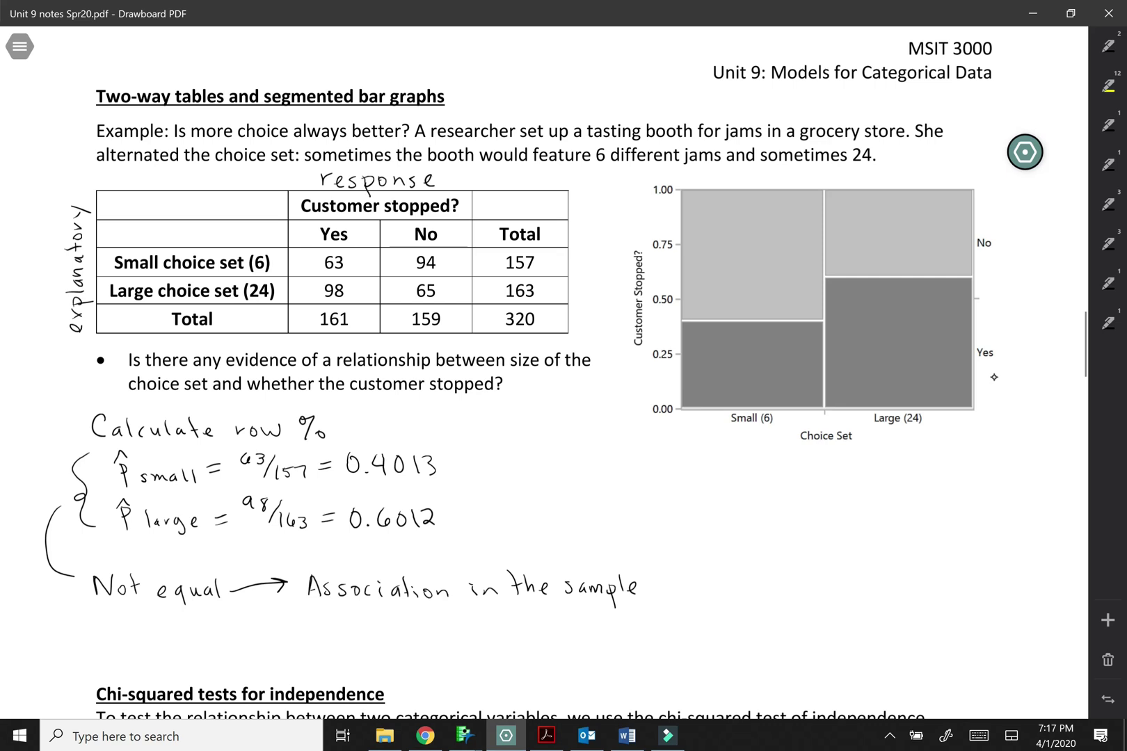
- Add a bullet under the chart reading 'width of the bars represent'
{"action": "scroll", "coordinate": [993, 377], "scroll_direction": "down", "scroll_amount": 1}
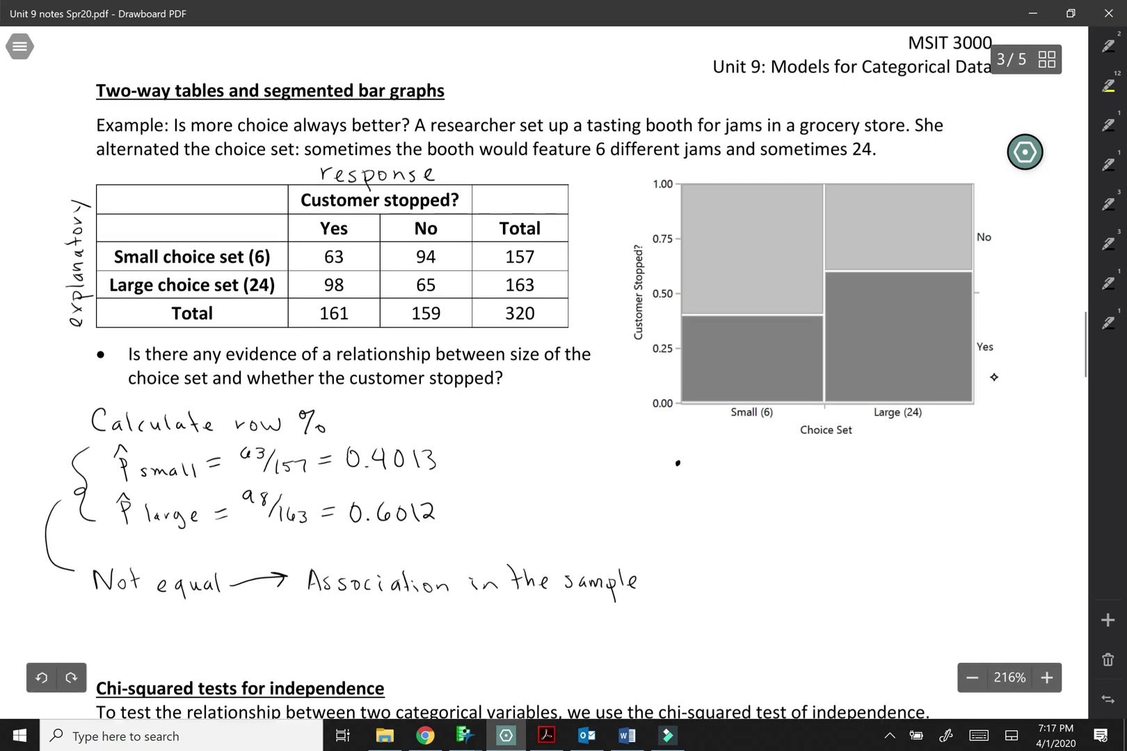
{"action": "mouse_move", "coordinate": [699, 463]}
{"action": "left_mouse_down"}
{"action": "mouse_move", "coordinate": [704, 475]}
{"action": "mouse_move", "coordinate": [716, 464]}
{"action": "left_mouse_up"}
{"action": "left_click_drag", "start_coordinate": [722, 467], "coordinate": [745, 479]}
{"action": "left_click_drag", "start_coordinate": [743, 467], "coordinate": [753, 465]}
{"action": "left_click_drag", "start_coordinate": [757, 460], "coordinate": [757, 475]}
{"action": "left_click_drag", "start_coordinate": [757, 470], "coordinate": [787, 476]}
{"action": "mouse_move", "coordinate": [804, 457]}
{"action": "left_mouse_down"}
{"action": "mouse_move", "coordinate": [795, 478]}
{"action": "mouse_move", "coordinate": [833, 464]}
{"action": "left_mouse_up"}
{"action": "left_click_drag", "start_coordinate": [838, 457], "coordinate": [836, 474]}
{"action": "left_click_drag", "start_coordinate": [838, 467], "coordinate": [902, 475]}
{"action": "left_click_drag", "start_coordinate": [907, 476], "coordinate": [971, 476]}
{"action": "mouse_move", "coordinate": [977, 468]}
{"action": "left_mouse_down"}
{"action": "mouse_move", "coordinate": [978, 489]}
{"action": "mouse_move", "coordinate": [984, 476]}
{"action": "left_mouse_up"}
{"action": "left_click_drag", "start_coordinate": [988, 469], "coordinate": [1007, 475]}
{"action": "mouse_move", "coordinate": [1018, 465]}
{"action": "left_mouse_down"}
{"action": "mouse_move", "coordinate": [1012, 476]}
{"action": "mouse_move", "coordinate": [1030, 472]}
{"action": "left_mouse_up"}
{"action": "left_click_drag", "start_coordinate": [1032, 468], "coordinate": [1046, 473]}
{"action": "left_click_drag", "start_coordinate": [1042, 462], "coordinate": [1053, 461]}
- Complete the width note with 'Sample sizes (157, 163)'
{"action": "mouse_move", "coordinate": [714, 494]}
{"action": "left_mouse_down"}
{"action": "mouse_move", "coordinate": [704, 506]}
{"action": "mouse_move", "coordinate": [728, 508]}
{"action": "left_mouse_up"}
{"action": "left_click_drag", "start_coordinate": [735, 500], "coordinate": [753, 507]}
{"action": "mouse_move", "coordinate": [760, 499]}
{"action": "left_mouse_down"}
{"action": "mouse_move", "coordinate": [760, 517]}
{"action": "mouse_move", "coordinate": [769, 505]}
{"action": "left_mouse_up"}
{"action": "mouse_move", "coordinate": [774, 493]}
{"action": "left_mouse_down"}
{"action": "mouse_move", "coordinate": [777, 508]}
{"action": "mouse_move", "coordinate": [810, 509]}
{"action": "left_mouse_up"}
{"action": "left_click_drag", "start_coordinate": [827, 501], "coordinate": [862, 509]}
{"action": "left_click_drag", "start_coordinate": [878, 496], "coordinate": [870, 509]}
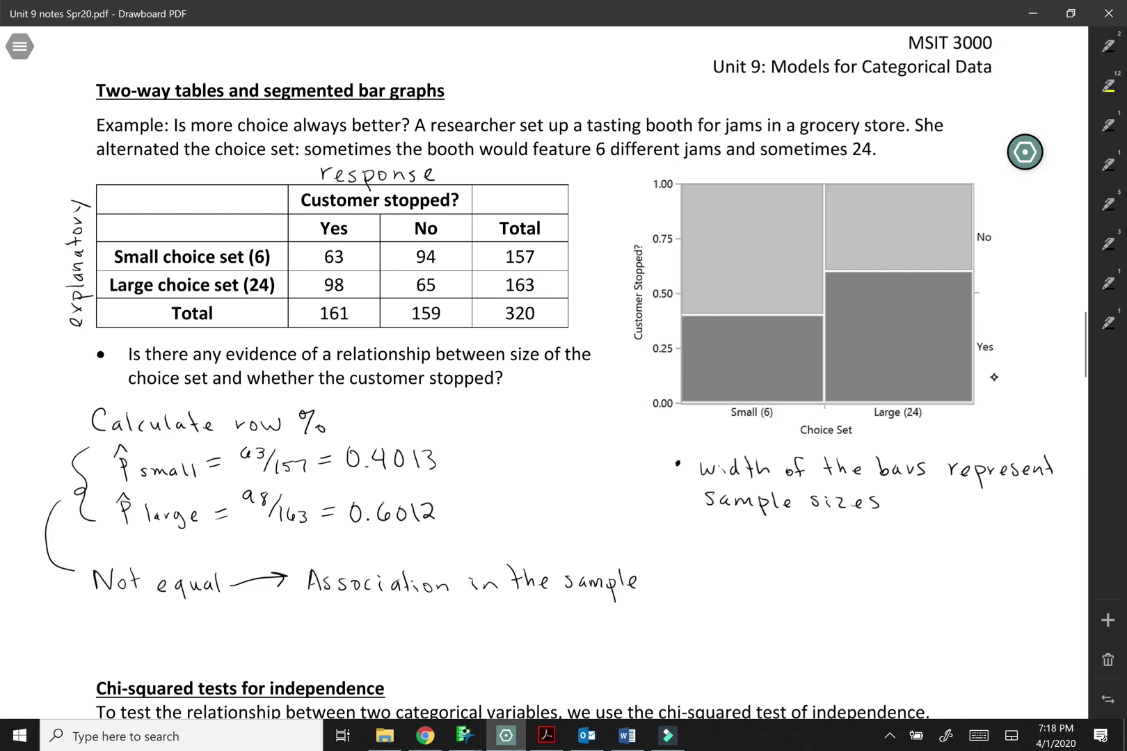
{"action": "mouse_move", "coordinate": [901, 492]}
{"action": "left_mouse_down"}
{"action": "mouse_move", "coordinate": [897, 514]}
{"action": "mouse_move", "coordinate": [919, 514]}
{"action": "left_mouse_up"}
{"action": "left_click_drag", "start_coordinate": [920, 499], "coordinate": [979, 515]}
{"action": "left_click", "coordinate": [963, 509]}
{"action": "mouse_move", "coordinate": [999, 498]}
{"action": "left_mouse_down"}
{"action": "mouse_move", "coordinate": [993, 512]}
{"action": "mouse_move", "coordinate": [1022, 516]}
{"action": "left_mouse_up"}
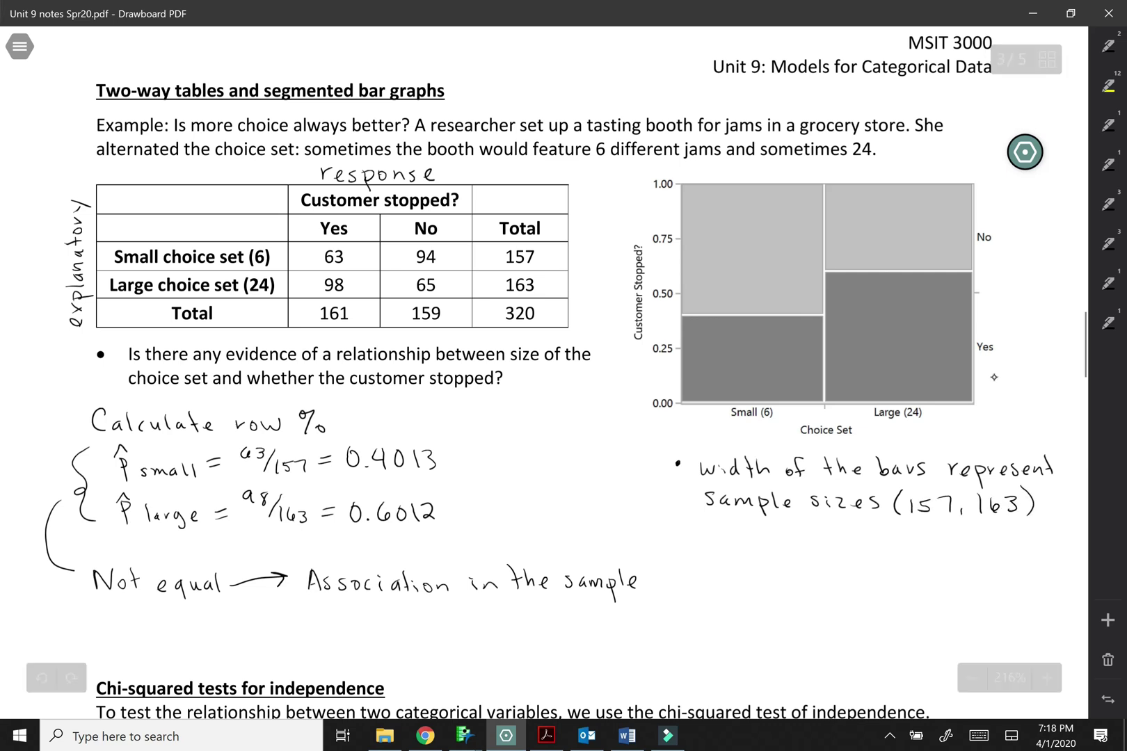
- Start a second bullet reading 'height represents the prop'
{"action": "left_click", "coordinate": [673, 538]}
{"action": "left_click_drag", "start_coordinate": [698, 530], "coordinate": [711, 549]}
{"action": "left_click_drag", "start_coordinate": [717, 544], "coordinate": [736, 551]}
{"action": "mouse_move", "coordinate": [747, 541]}
{"action": "left_mouse_down"}
{"action": "mouse_move", "coordinate": [746, 562]}
{"action": "mouse_move", "coordinate": [770, 551]}
{"action": "left_mouse_up"}
{"action": "left_click_drag", "start_coordinate": [776, 531], "coordinate": [777, 554]}
{"action": "left_click_drag", "start_coordinate": [771, 540], "coordinate": [781, 538]}
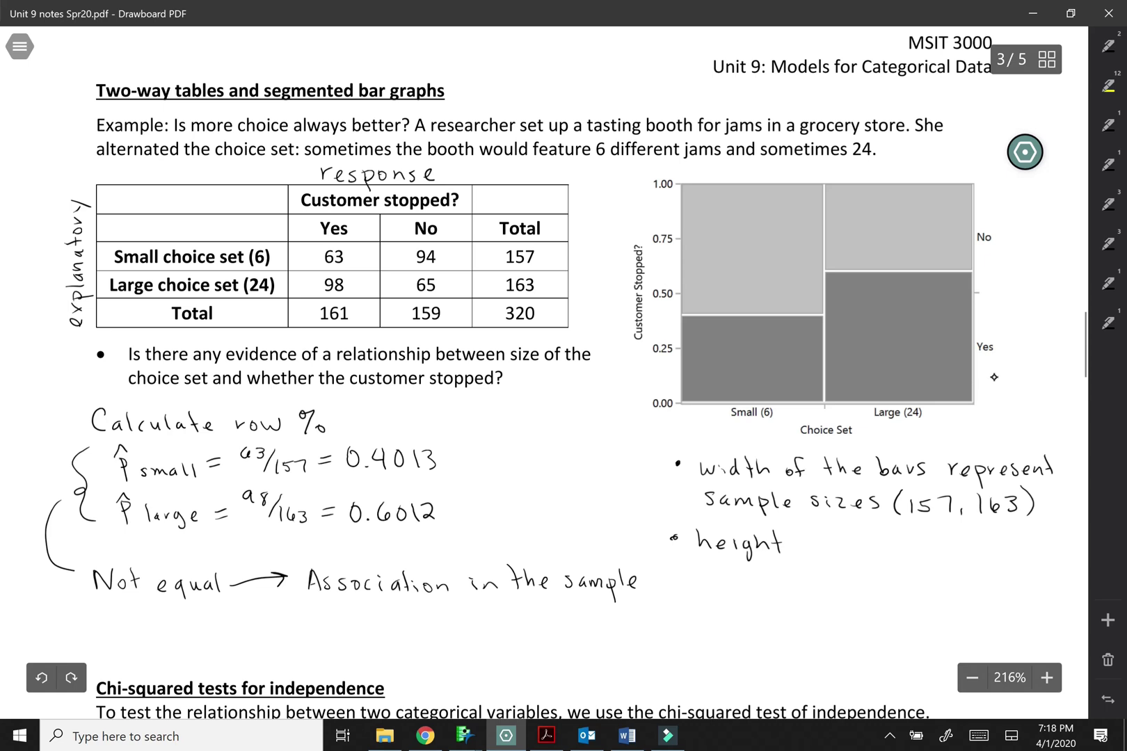
{"action": "left_click_drag", "start_coordinate": [817, 553], "coordinate": [835, 553]}
{"action": "mouse_move", "coordinate": [836, 544]}
{"action": "left_mouse_down"}
{"action": "mouse_move", "coordinate": [839, 566]}
{"action": "mouse_move", "coordinate": [852, 545]}
{"action": "left_mouse_up"}
{"action": "left_click_drag", "start_coordinate": [857, 549], "coordinate": [869, 556]}
{"action": "left_click_drag", "start_coordinate": [880, 549], "coordinate": [905, 554]}
{"action": "mouse_move", "coordinate": [909, 536]}
{"action": "left_mouse_down"}
{"action": "mouse_move", "coordinate": [920, 554]}
{"action": "mouse_move", "coordinate": [953, 555]}
{"action": "mouse_move", "coordinate": [960, 540]}
{"action": "left_mouse_up"}
{"action": "left_click_drag", "start_coordinate": [965, 533], "coordinate": [974, 551]}
{"action": "left_click_drag", "start_coordinate": [979, 541], "coordinate": [987, 551]}
{"action": "mouse_move", "coordinate": [1002, 541]}
{"action": "left_mouse_down"}
{"action": "mouse_move", "coordinate": [1003, 565]}
{"action": "mouse_move", "coordinate": [1006, 554]}
{"action": "left_mouse_up"}
{"action": "left_click_drag", "start_coordinate": [1015, 555], "coordinate": [1030, 548]}
{"action": "mouse_move", "coordinate": [1036, 543]}
{"action": "left_mouse_down"}
{"action": "mouse_move", "coordinate": [1038, 566]}
{"action": "mouse_move", "coordinate": [1038, 555]}
{"action": "left_mouse_up"}
- Finish the height note with 'who stopped in each group'
{"action": "mouse_move", "coordinate": [700, 570]}
{"action": "left_mouse_down"}
{"action": "mouse_move", "coordinate": [707, 580]}
{"action": "mouse_move", "coordinate": [716, 571]}
{"action": "left_mouse_up"}
{"action": "mouse_move", "coordinate": [723, 564]}
{"action": "left_mouse_down"}
{"action": "mouse_move", "coordinate": [732, 580]}
{"action": "mouse_move", "coordinate": [783, 588]}
{"action": "left_mouse_up"}
{"action": "left_click_drag", "start_coordinate": [776, 574], "coordinate": [786, 573]}
{"action": "mouse_move", "coordinate": [798, 577]}
{"action": "left_mouse_down"}
{"action": "mouse_move", "coordinate": [806, 599]}
{"action": "mouse_move", "coordinate": [807, 585]}
{"action": "left_mouse_up"}
{"action": "mouse_move", "coordinate": [818, 580]}
{"action": "left_mouse_down"}
{"action": "mouse_move", "coordinate": [818, 601]}
{"action": "mouse_move", "coordinate": [821, 586]}
{"action": "left_mouse_up"}
{"action": "left_click_drag", "start_coordinate": [828, 581], "coordinate": [839, 586]}
{"action": "left_click_drag", "start_coordinate": [850, 579], "coordinate": [918, 592]}
{"action": "left_click_drag", "start_coordinate": [934, 583], "coordinate": [953, 593]}
{"action": "mouse_move", "coordinate": [954, 586]}
{"action": "left_mouse_down"}
{"action": "mouse_move", "coordinate": [983, 610]}
{"action": "mouse_move", "coordinate": [1014, 586]}
{"action": "left_mouse_up"}
{"action": "left_click_drag", "start_coordinate": [1020, 584], "coordinate": [1034, 611]}
{"action": "left_click_drag", "start_coordinate": [1033, 586], "coordinate": [1033, 595]}
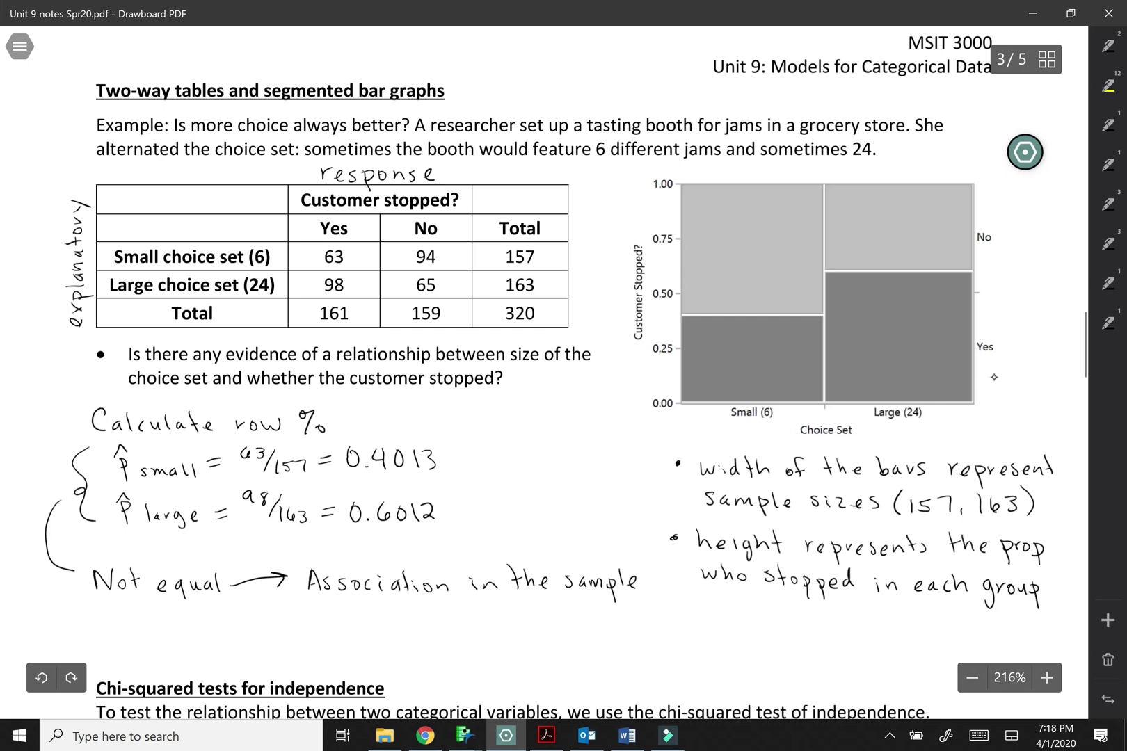
- Add a bullet 'area represents total' below the height note
{"action": "scroll", "coordinate": [994, 377], "scroll_direction": "down", "scroll_amount": 3}
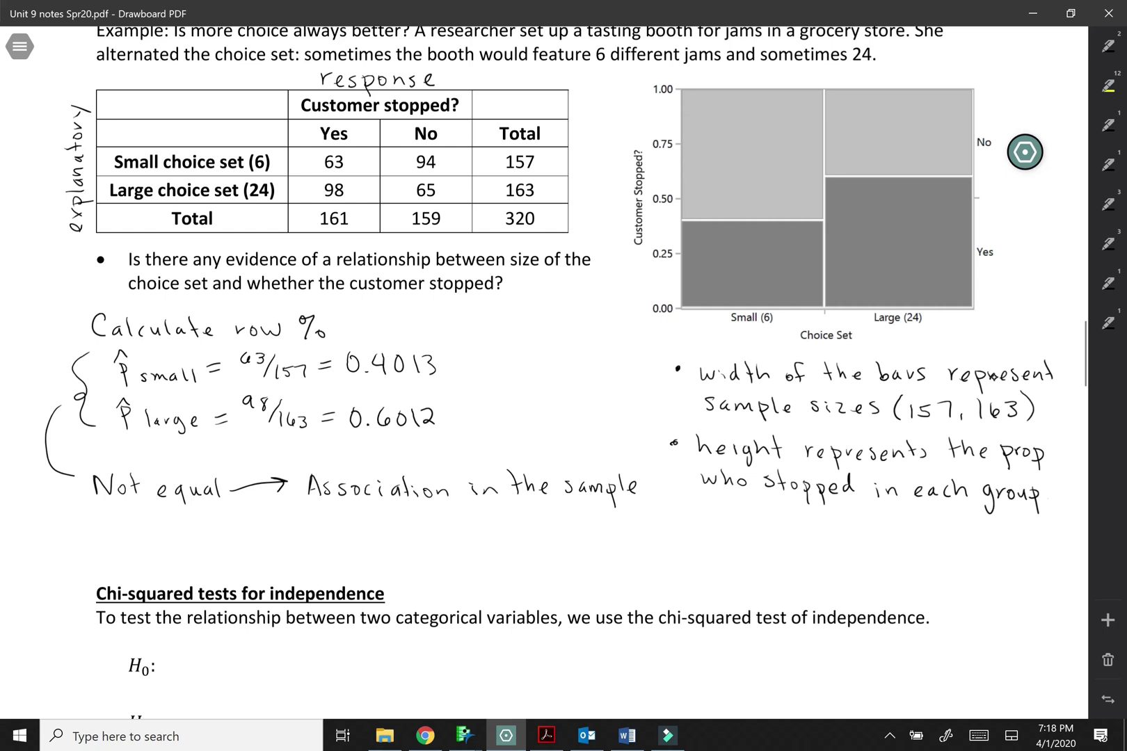
{"action": "left_click", "coordinate": [680, 518]}
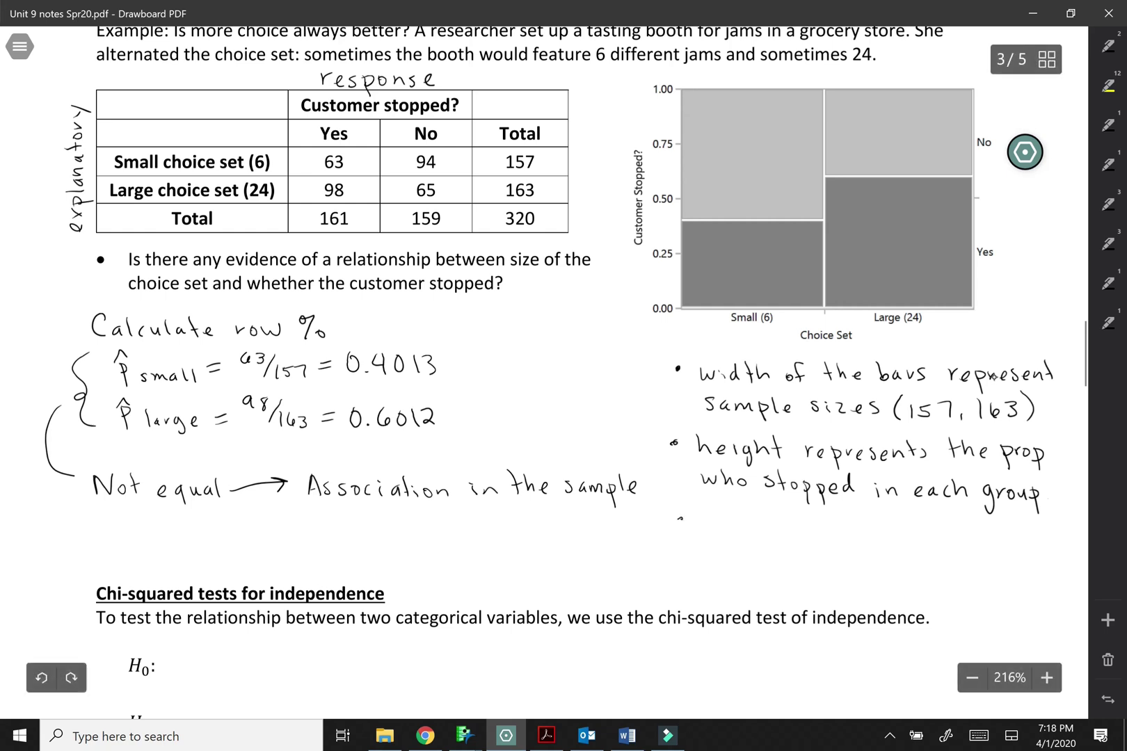
{"action": "mouse_move", "coordinate": [715, 524]}
{"action": "left_mouse_down"}
{"action": "mouse_move", "coordinate": [717, 534]}
{"action": "mouse_move", "coordinate": [730, 524]}
{"action": "left_mouse_up"}
{"action": "left_click_drag", "start_coordinate": [733, 529], "coordinate": [743, 533]}
{"action": "left_click_drag", "start_coordinate": [755, 526], "coordinate": [804, 537]}
{"action": "mouse_move", "coordinate": [813, 527]}
{"action": "left_mouse_down"}
{"action": "mouse_move", "coordinate": [814, 550]}
{"action": "mouse_move", "coordinate": [821, 533]}
{"action": "left_mouse_up"}
{"action": "left_click_drag", "start_coordinate": [826, 536], "coordinate": [848, 536]}
{"action": "mouse_move", "coordinate": [858, 526]}
{"action": "left_mouse_down"}
{"action": "mouse_move", "coordinate": [851, 539]}
{"action": "mouse_move", "coordinate": [869, 536]}
{"action": "left_mouse_up"}
{"action": "mouse_move", "coordinate": [876, 537]}
{"action": "left_mouse_down"}
{"action": "mouse_move", "coordinate": [939, 544]}
{"action": "mouse_move", "coordinate": [943, 531]}
{"action": "left_mouse_up"}
{"action": "left_click_drag", "start_coordinate": [951, 534], "coordinate": [964, 542]}
{"action": "left_click_drag", "start_coordinate": [958, 532], "coordinate": [968, 531]}
{"action": "left_click_drag", "start_coordinate": [976, 534], "coordinate": [978, 541]}
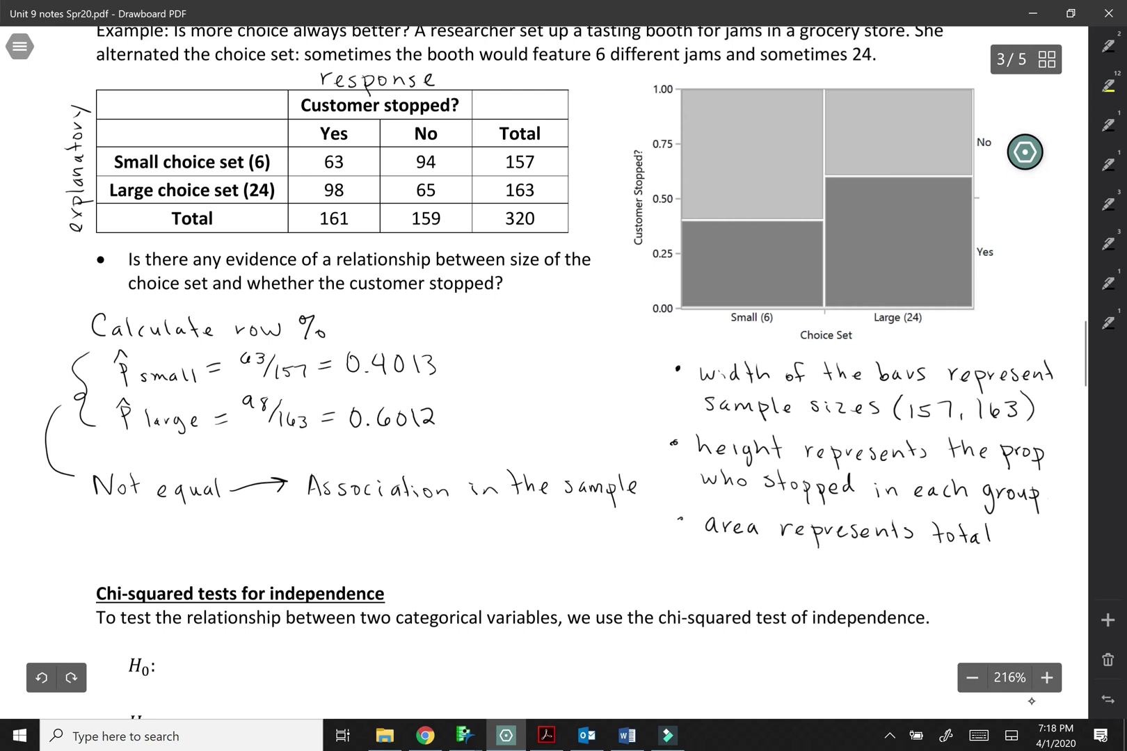
{"action": "mouse_move", "coordinate": [721, 564]}
{"action": "left_mouse_down"}
{"action": "mouse_move", "coordinate": [726, 553]}
{"action": "mouse_move", "coordinate": [729, 563]}
{"action": "left_mouse_up"}
{"action": "left_click_drag", "start_coordinate": [735, 555], "coordinate": [797, 564]}
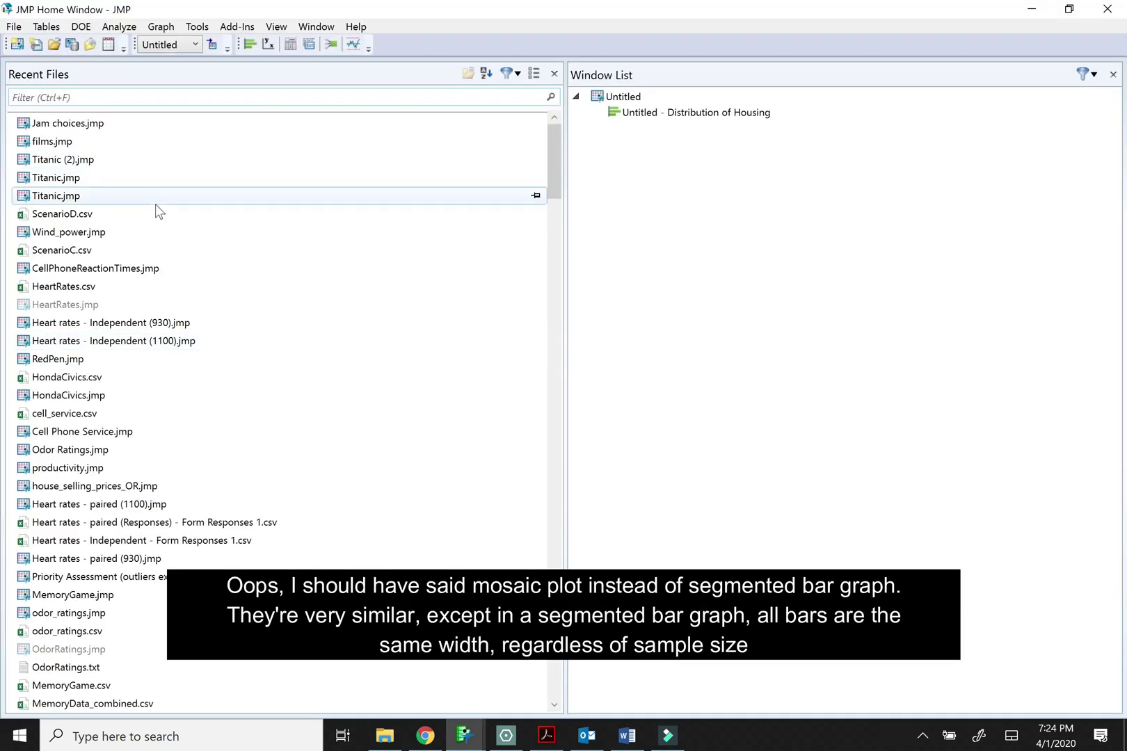
- Open the Jam choices data table via File > Open from the datasets folder
{"action": "left_click", "coordinate": [13, 27]}
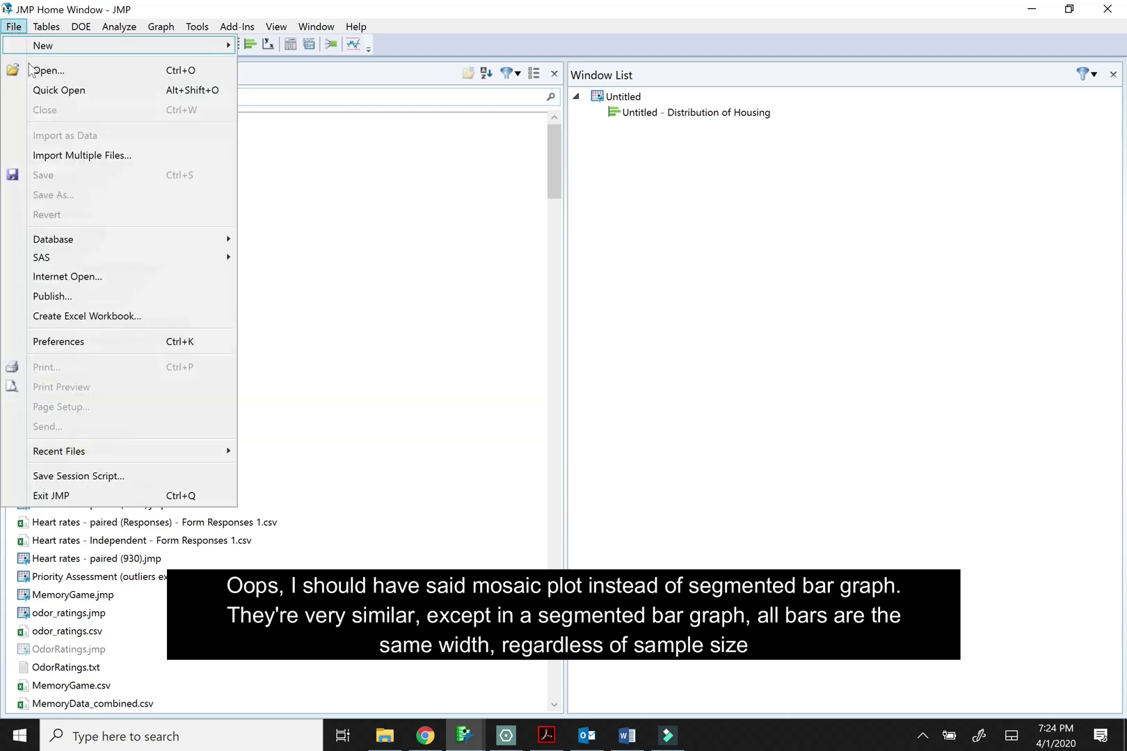
{"action": "left_click", "coordinate": [38, 74]}
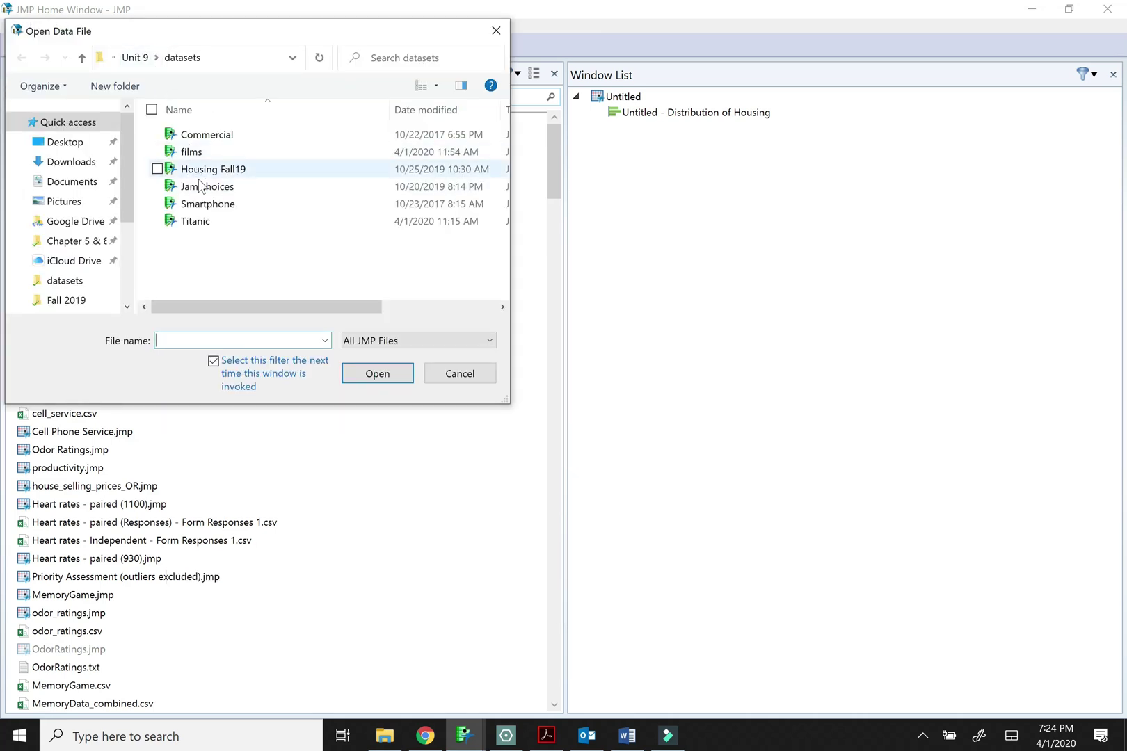
{"action": "left_click", "coordinate": [220, 186]}
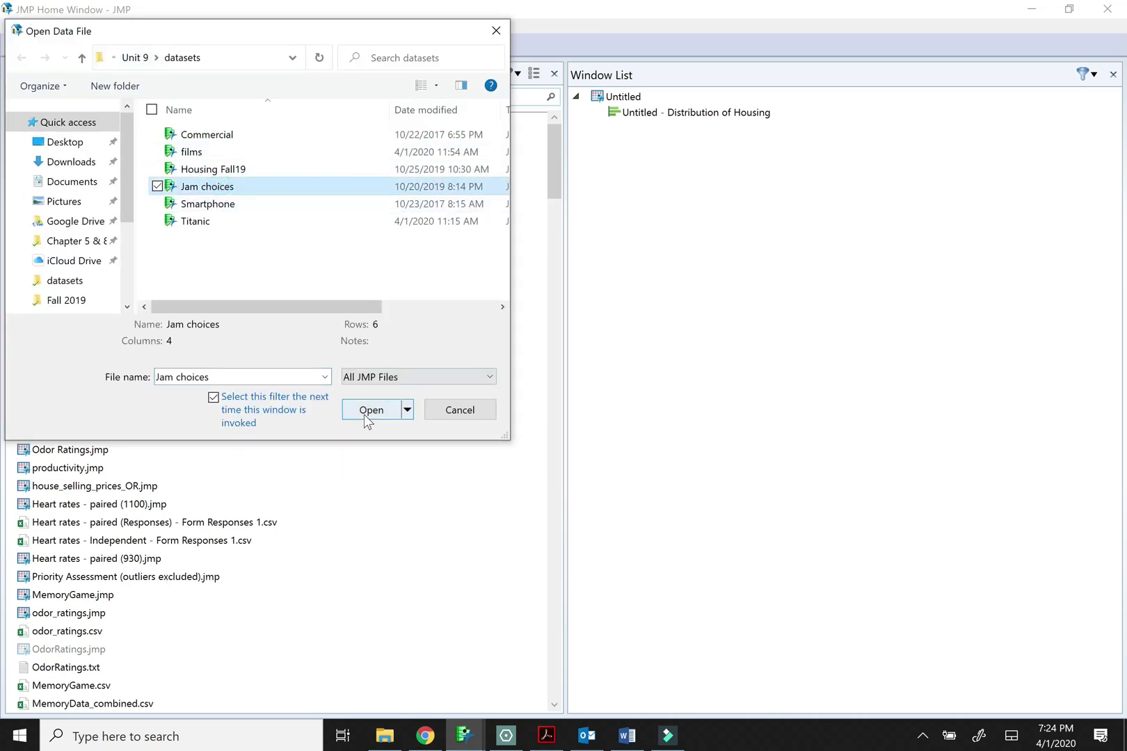
{"action": "left_click", "coordinate": [373, 408]}
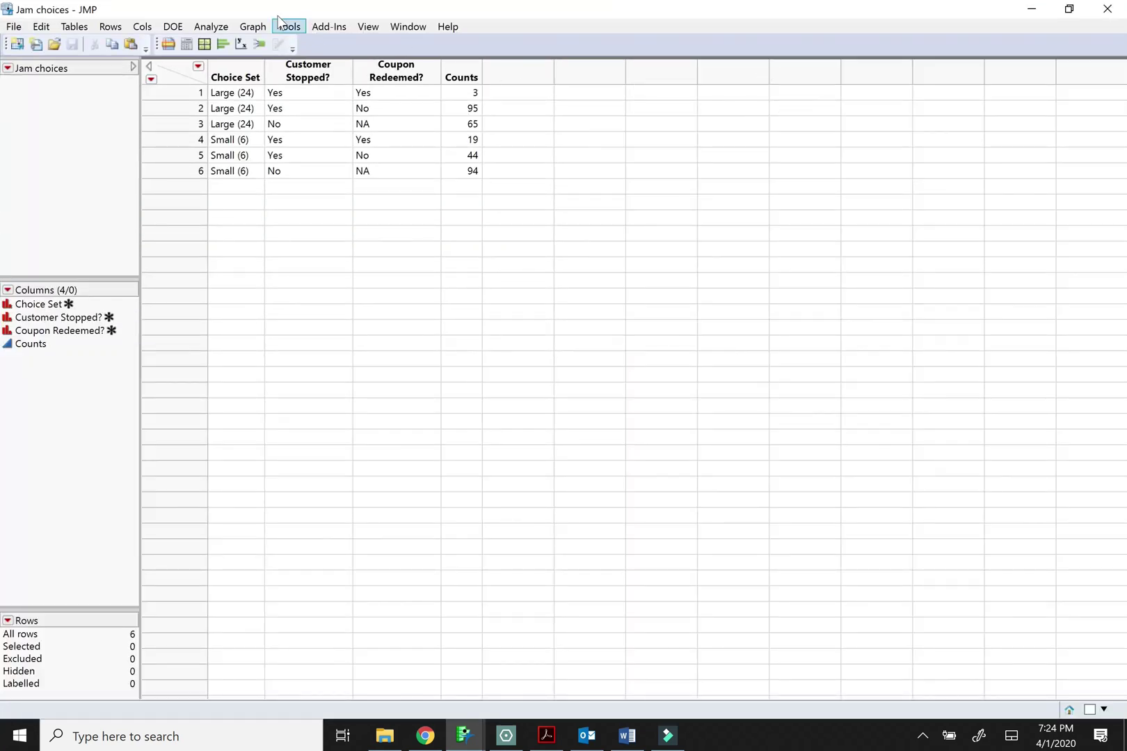
- Run Fit Y by X with Customer Stopped? as Y, Choice Set as X, Counts as Freq
{"action": "left_click", "coordinate": [207, 28]}
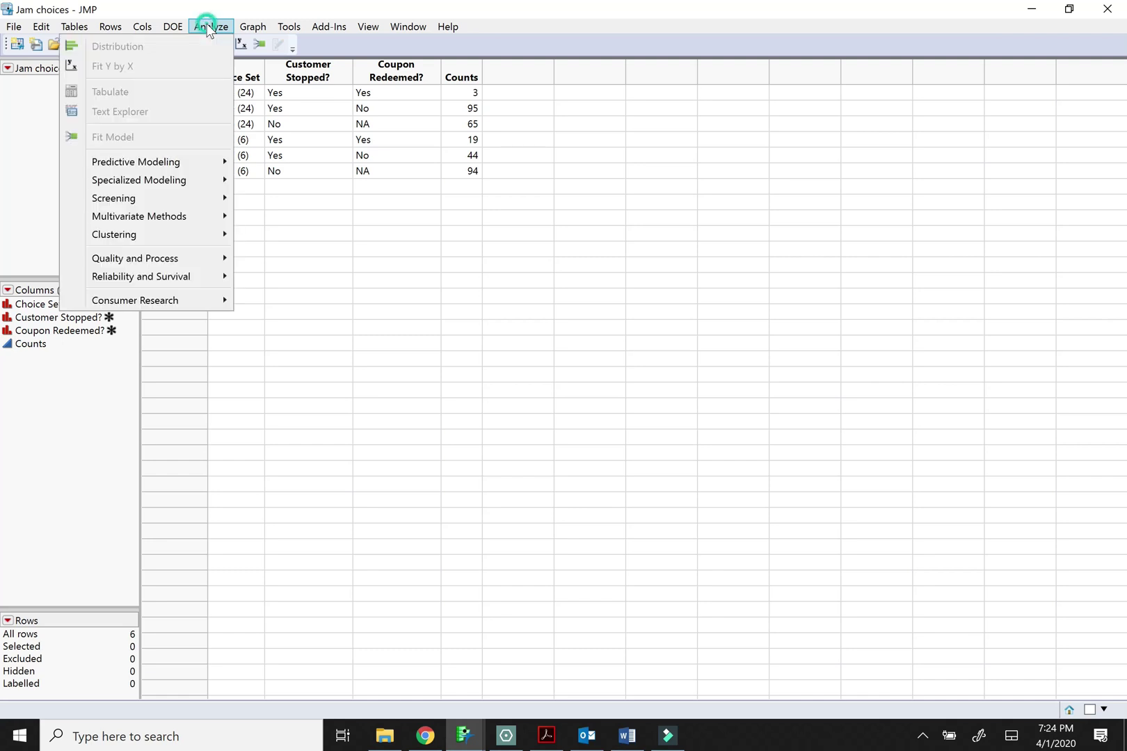
{"action": "left_click", "coordinate": [185, 73]}
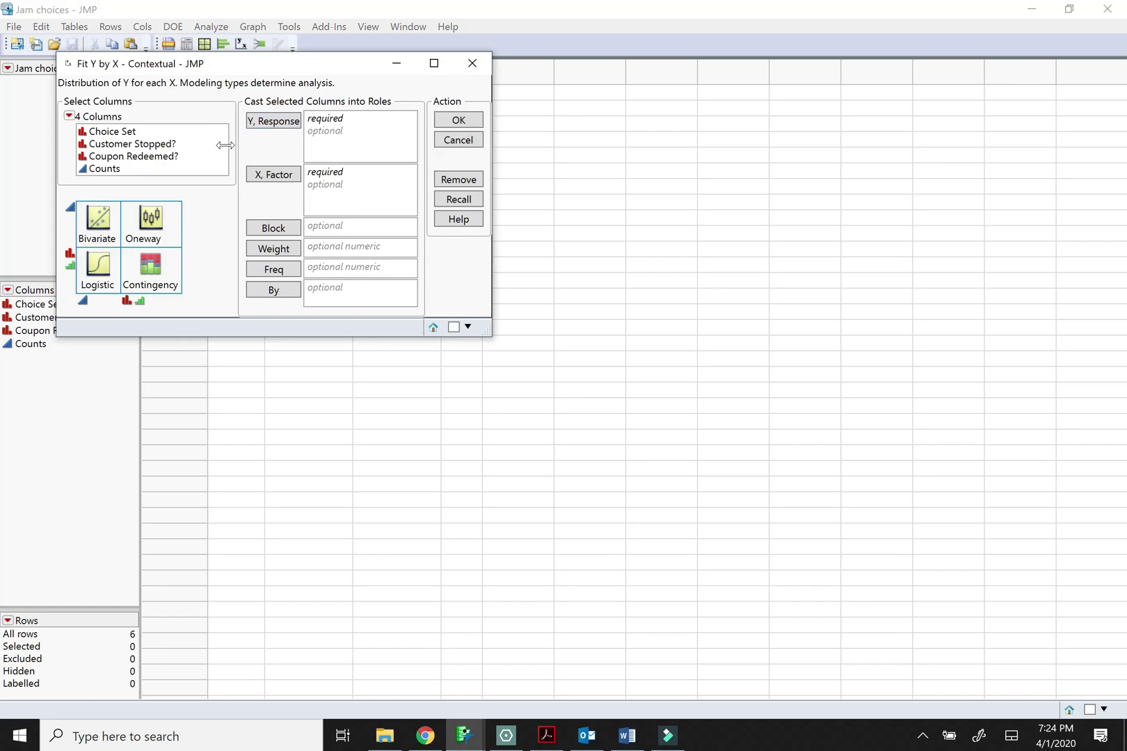
{"action": "left_click", "coordinate": [163, 144]}
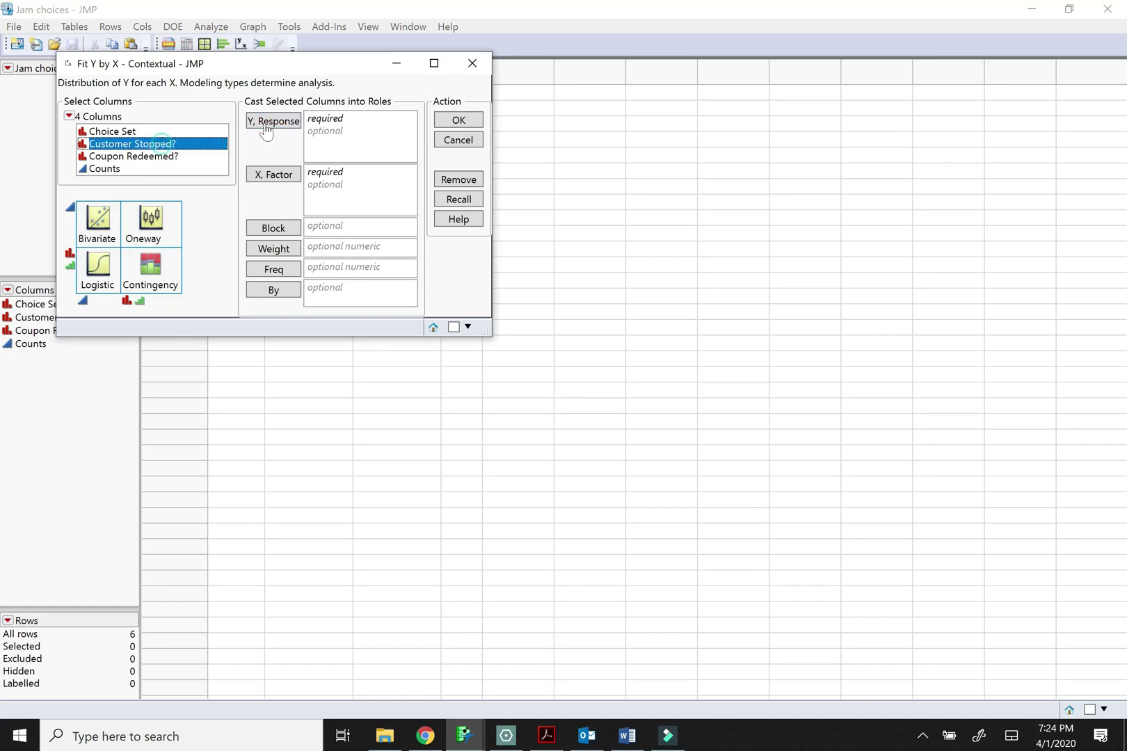
{"action": "left_click", "coordinate": [279, 124]}
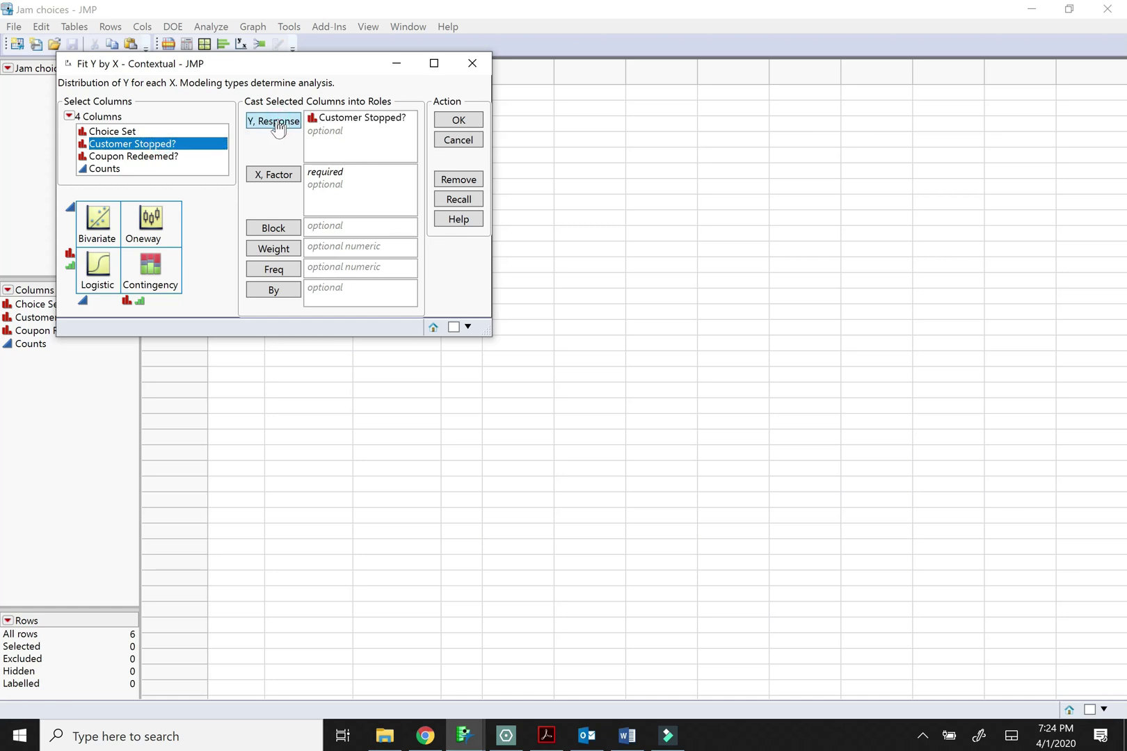
{"action": "left_click", "coordinate": [128, 132]}
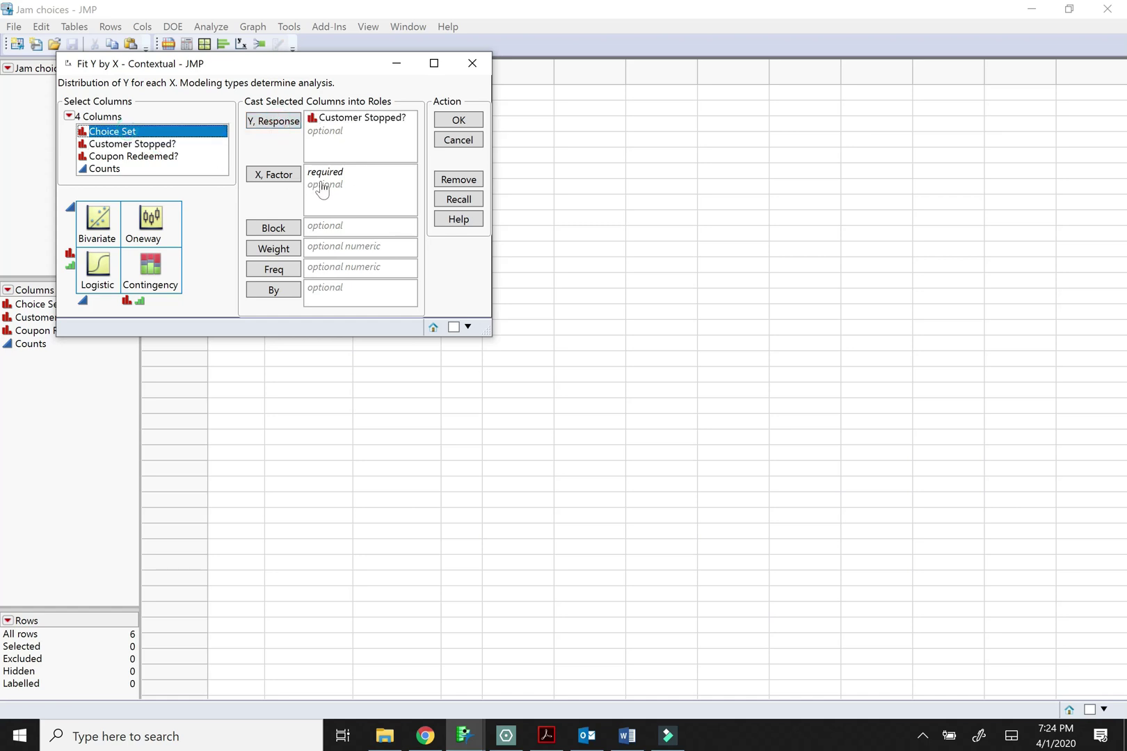
{"action": "left_click", "coordinate": [274, 178]}
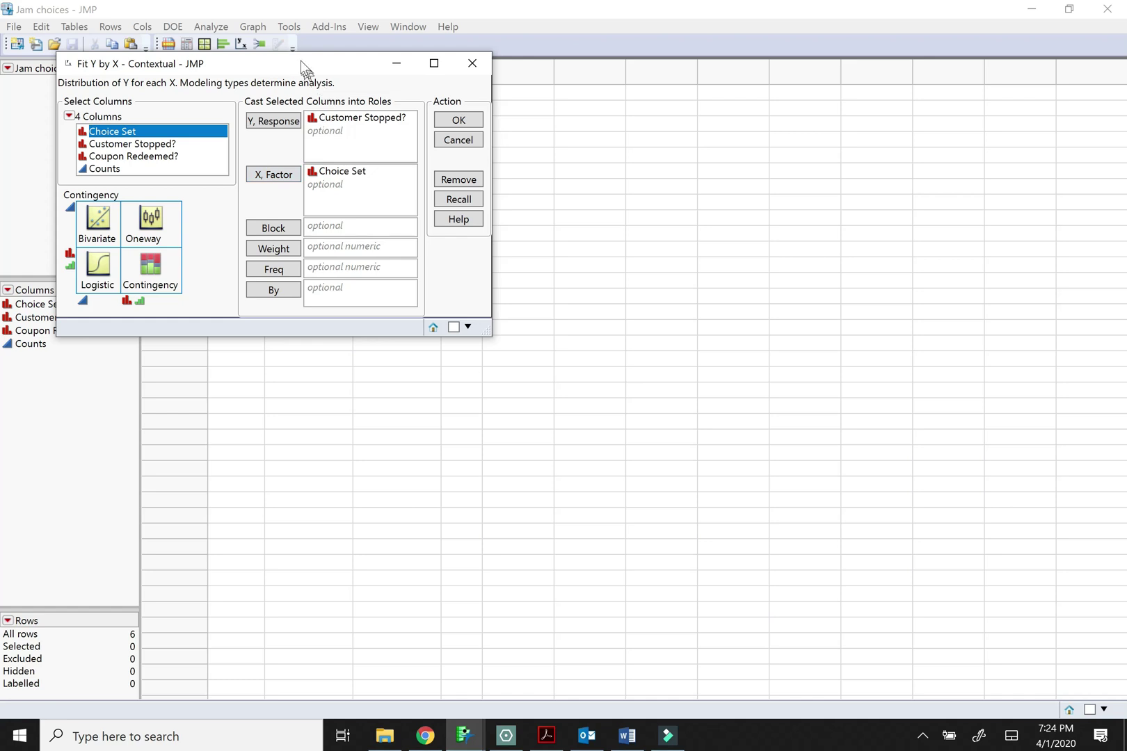
{"action": "left_click_drag", "start_coordinate": [305, 67], "coordinate": [814, 63]}
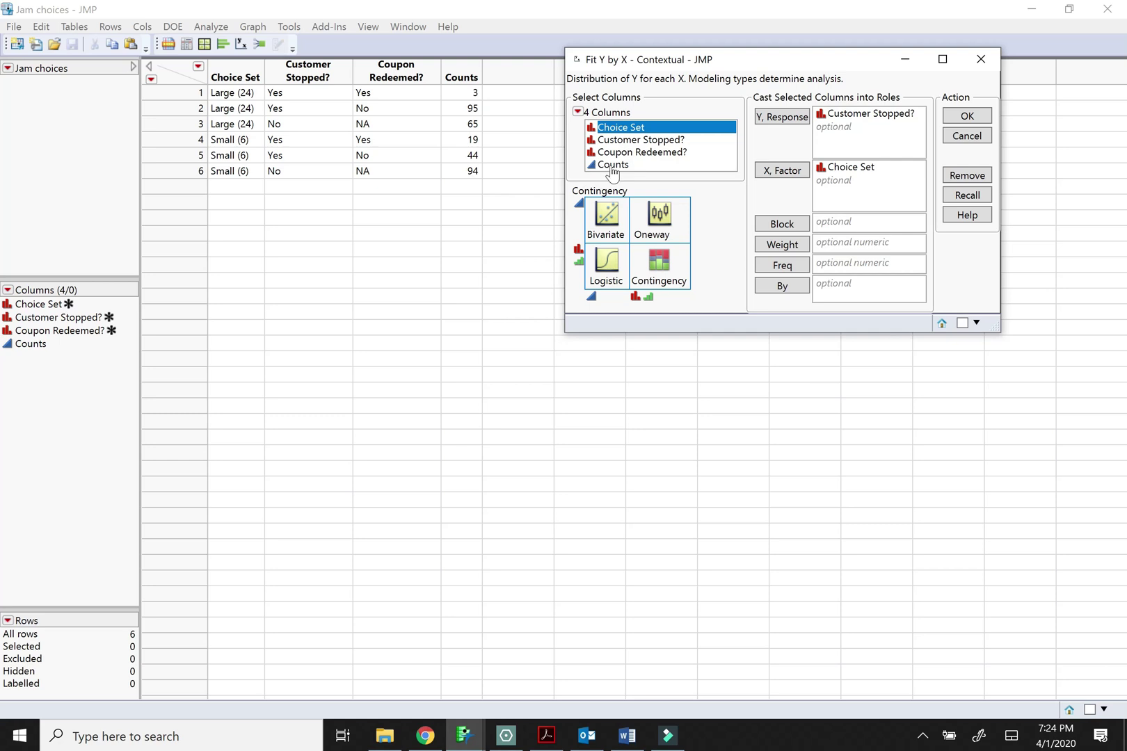
{"action": "left_click_drag", "start_coordinate": [619, 166], "coordinate": [863, 264]}
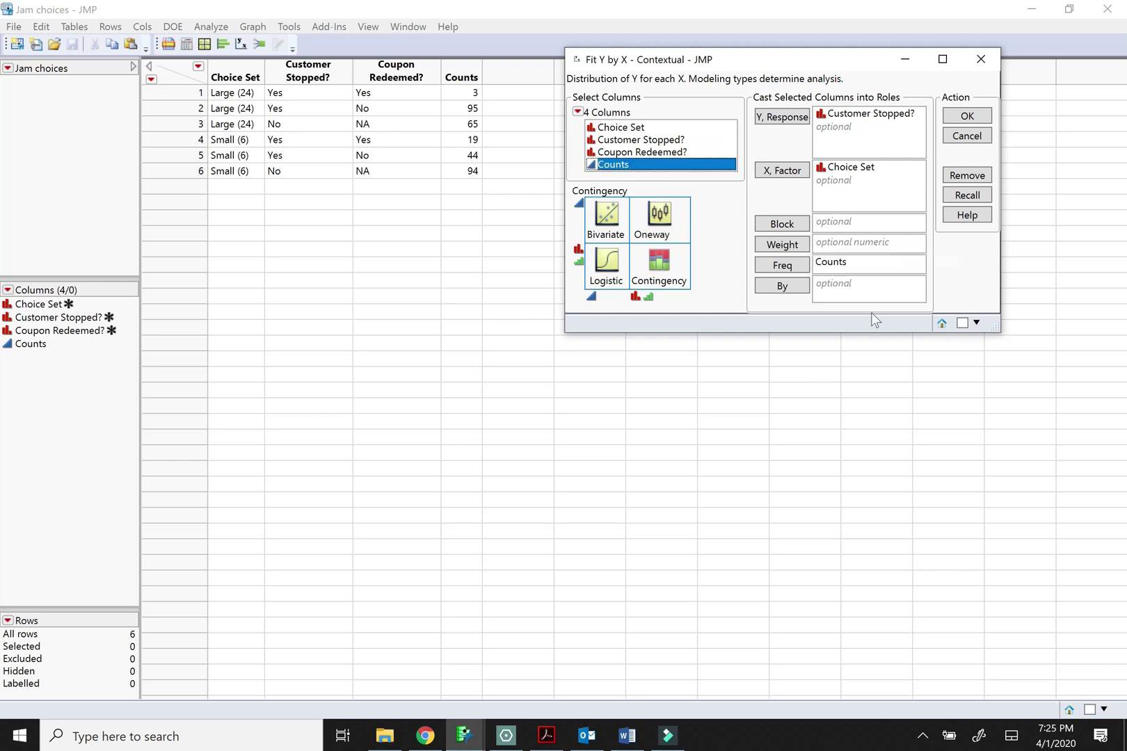
{"action": "left_click", "coordinate": [966, 116]}
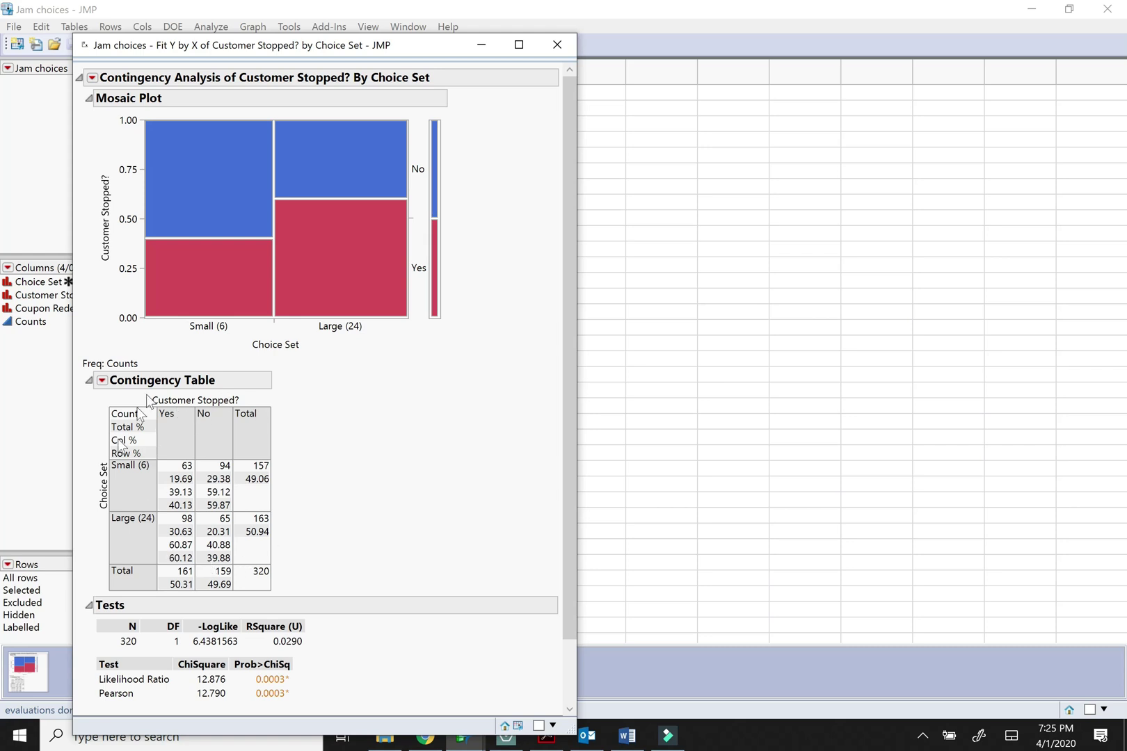
- Turn off Total %, Col % and Row % so the contingency table shows counts only
{"action": "left_click", "coordinate": [102, 381]}
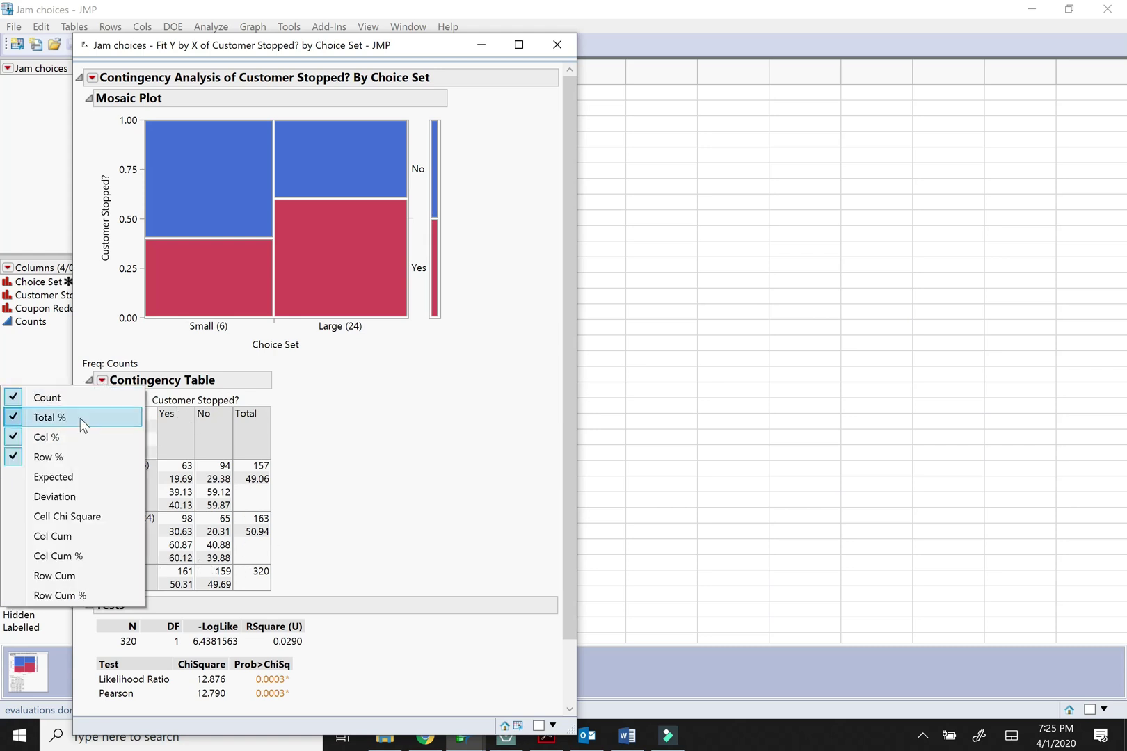
{"action": "left_click", "coordinate": [80, 418]}
{"action": "left_click", "coordinate": [102, 381]}
{"action": "left_click", "coordinate": [72, 439]}
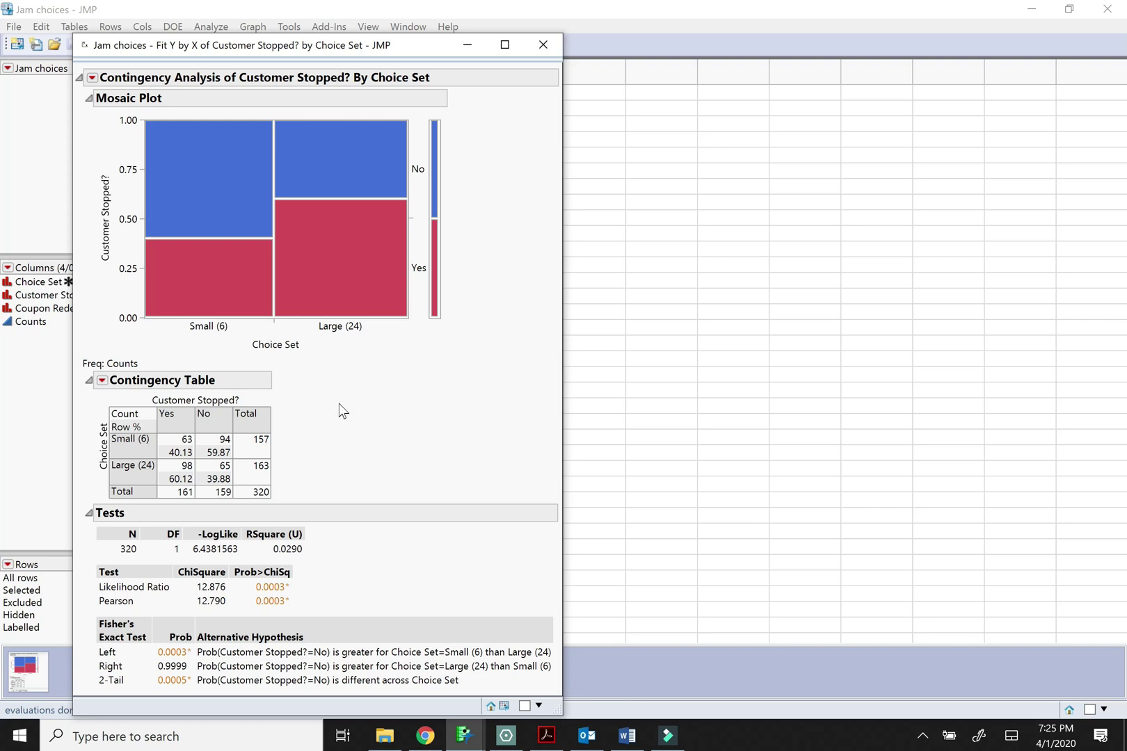
{"action": "left_click", "coordinate": [101, 381]}
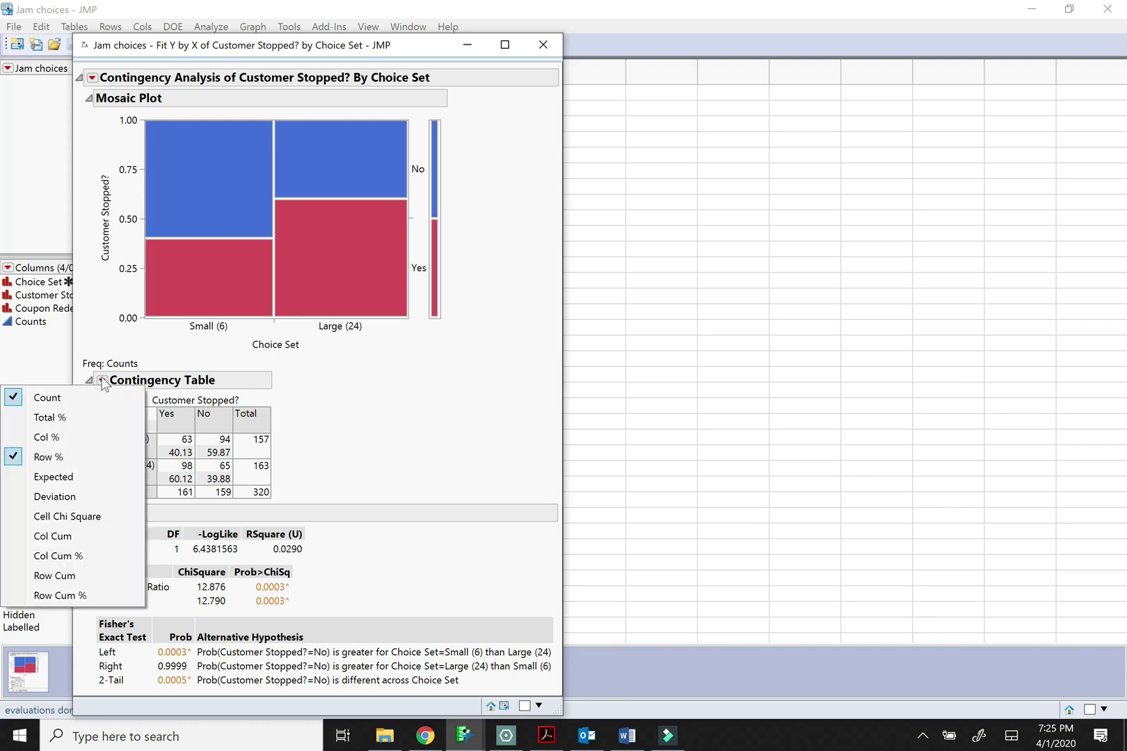
{"action": "left_click", "coordinate": [103, 386]}
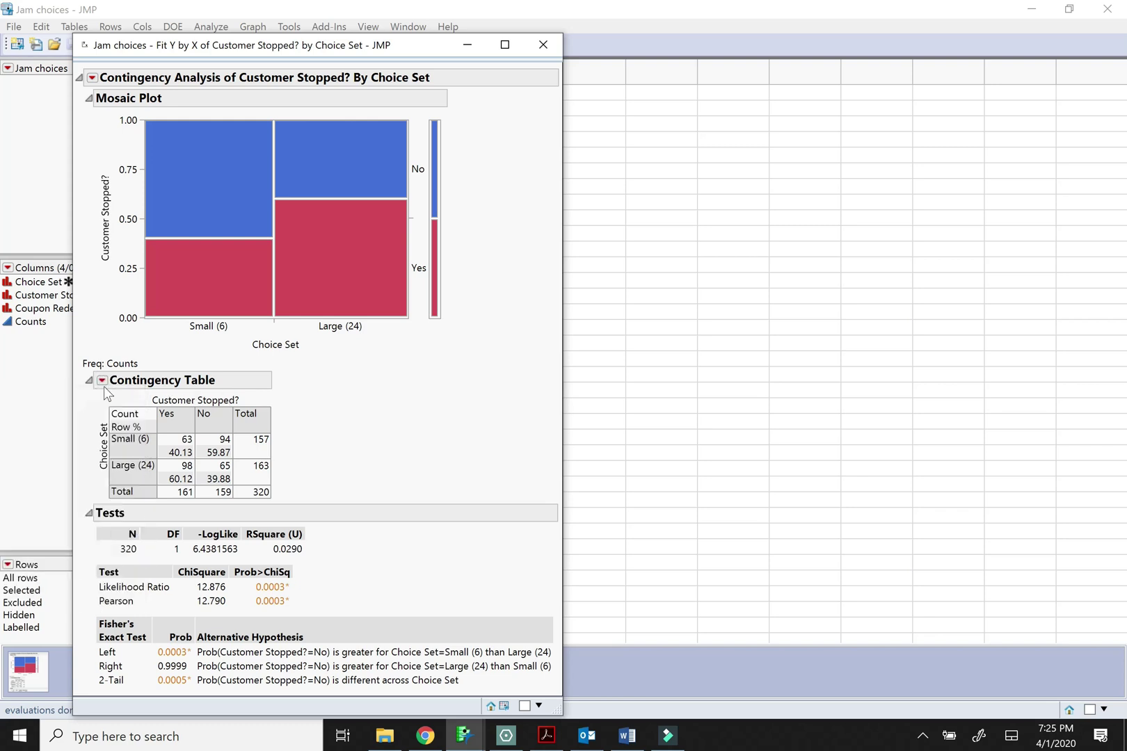
{"action": "left_click", "coordinate": [101, 381]}
- Close the Customer Stopped? contingency report, returning to the Jam choices table
{"action": "left_click", "coordinate": [83, 437]}
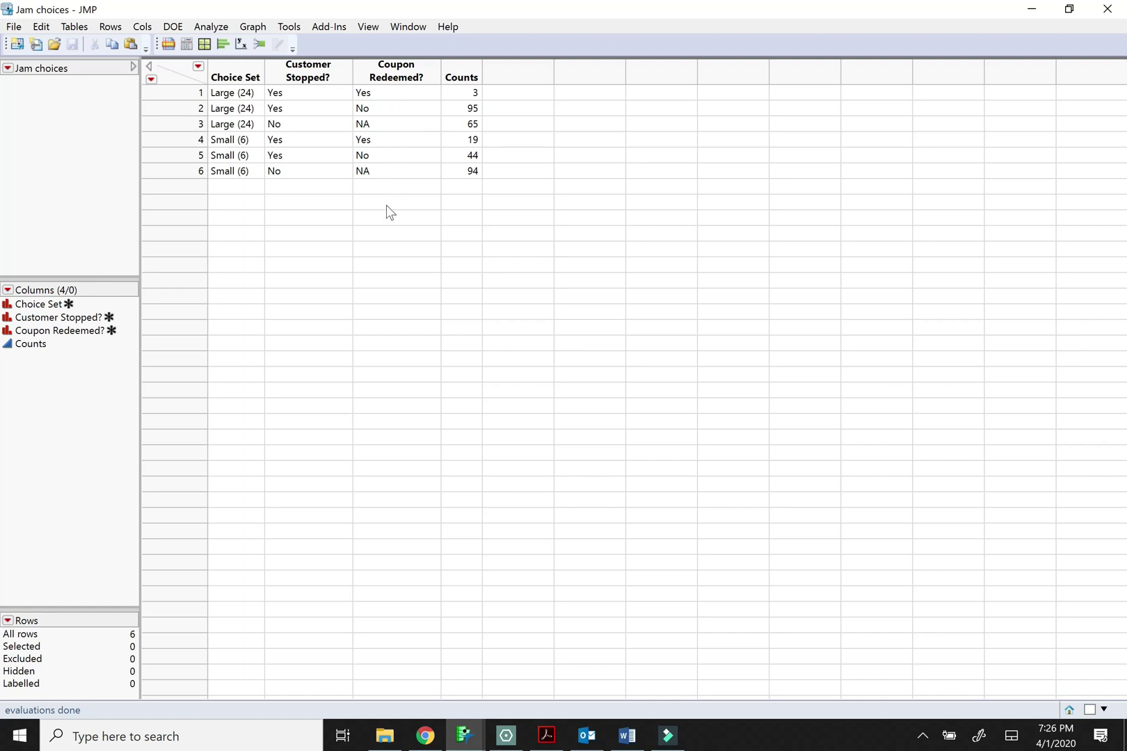
- Run Fit Y by X with Coupon Redeemed? as Y, Choice Set as X, and Counts as Freq
{"action": "left_click", "coordinate": [206, 27]}
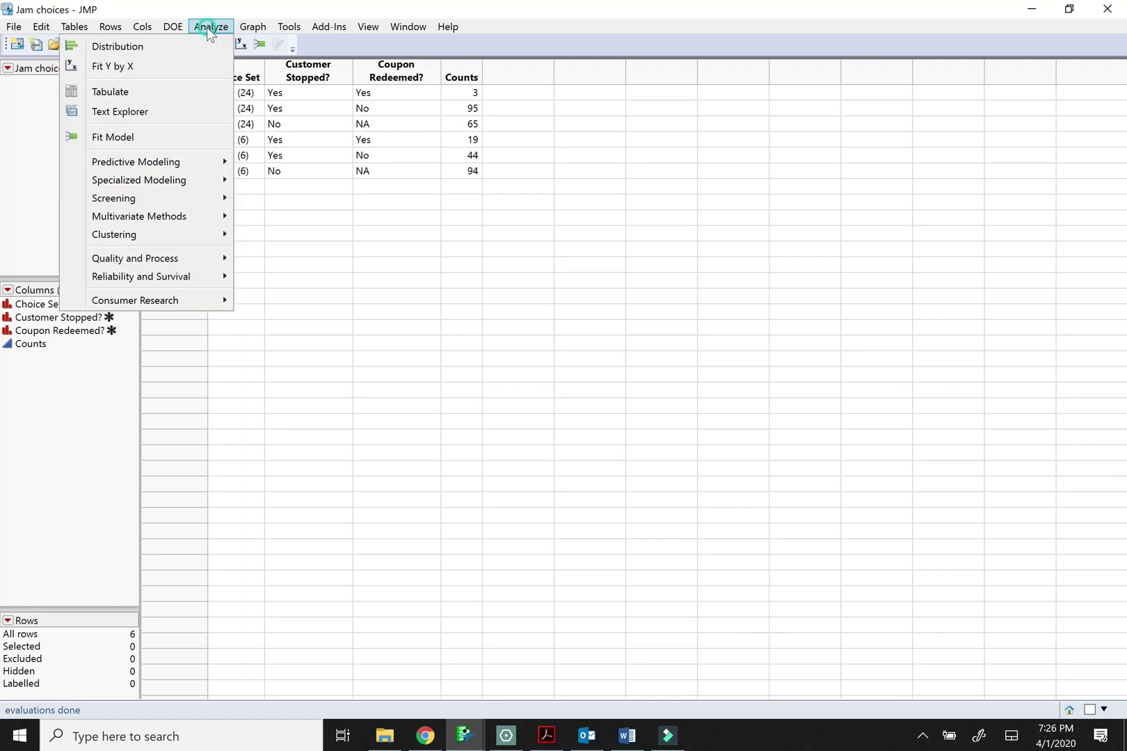
{"action": "left_click", "coordinate": [179, 66]}
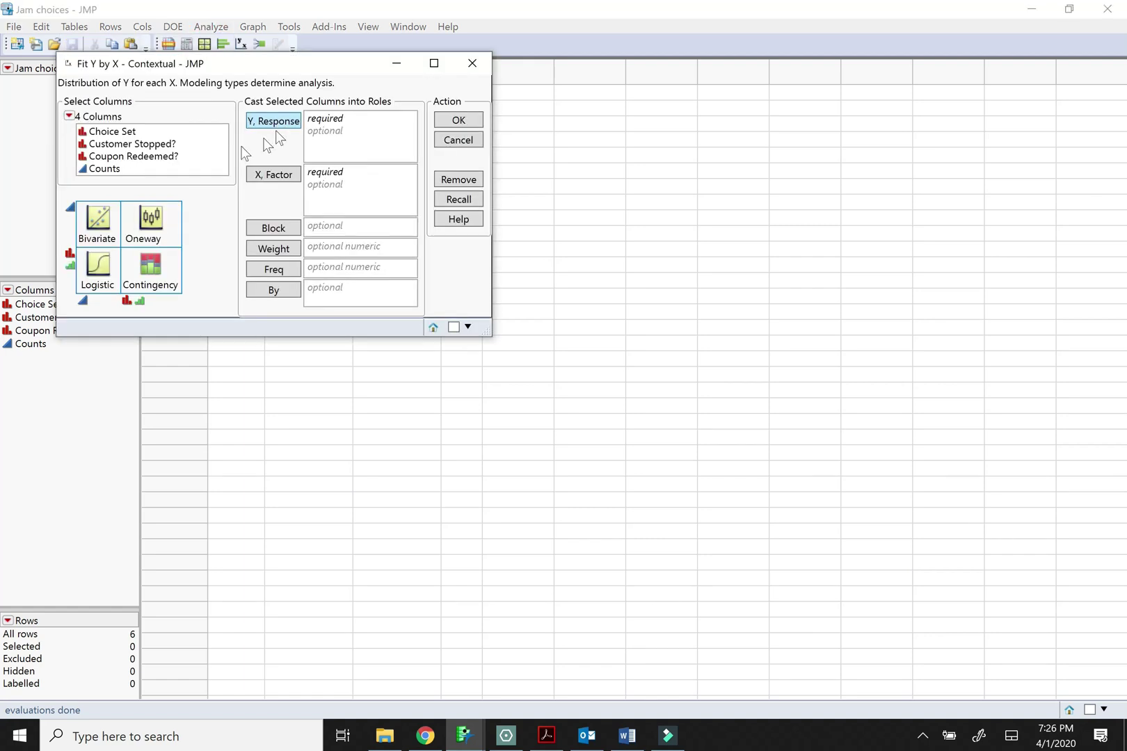
{"action": "left_click", "coordinate": [168, 160]}
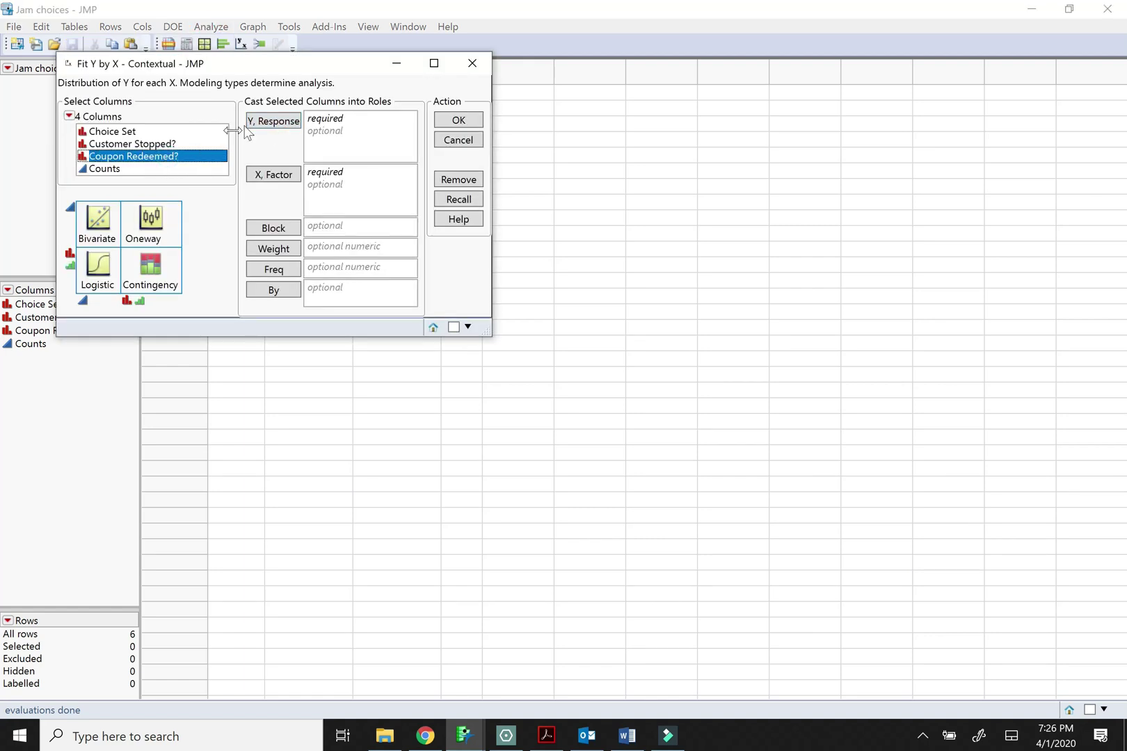
{"action": "left_click", "coordinate": [270, 121]}
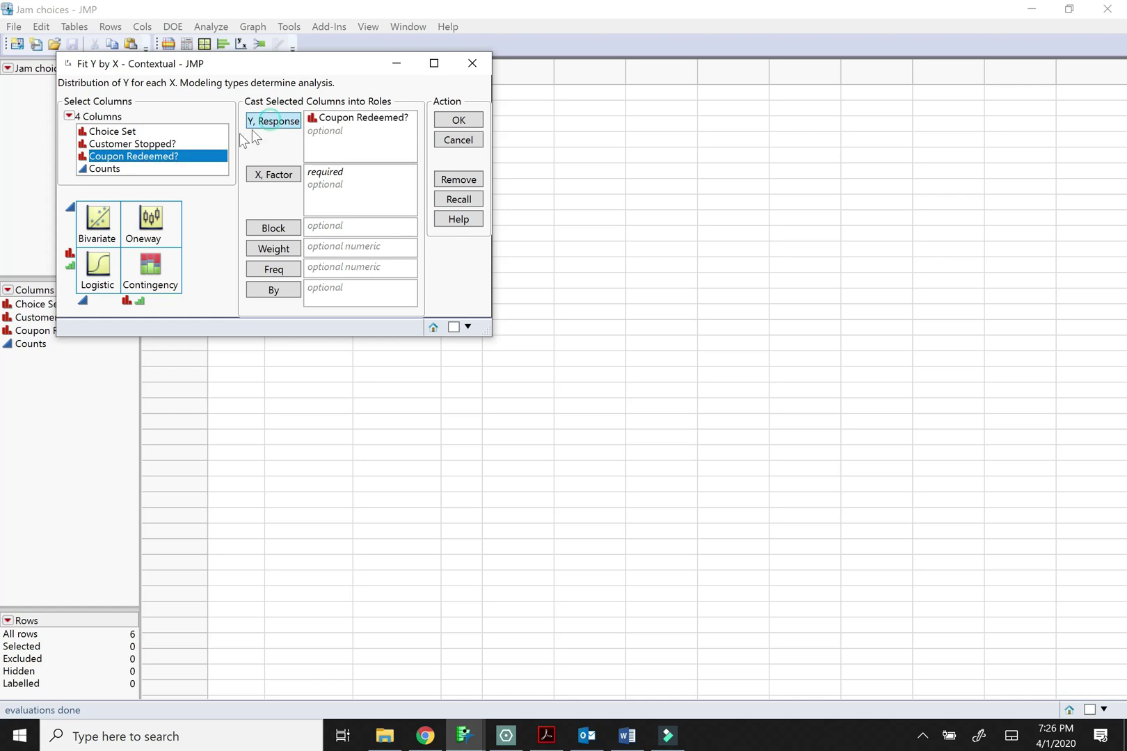
{"action": "left_click", "coordinate": [119, 131]}
{"action": "left_click", "coordinate": [255, 177]}
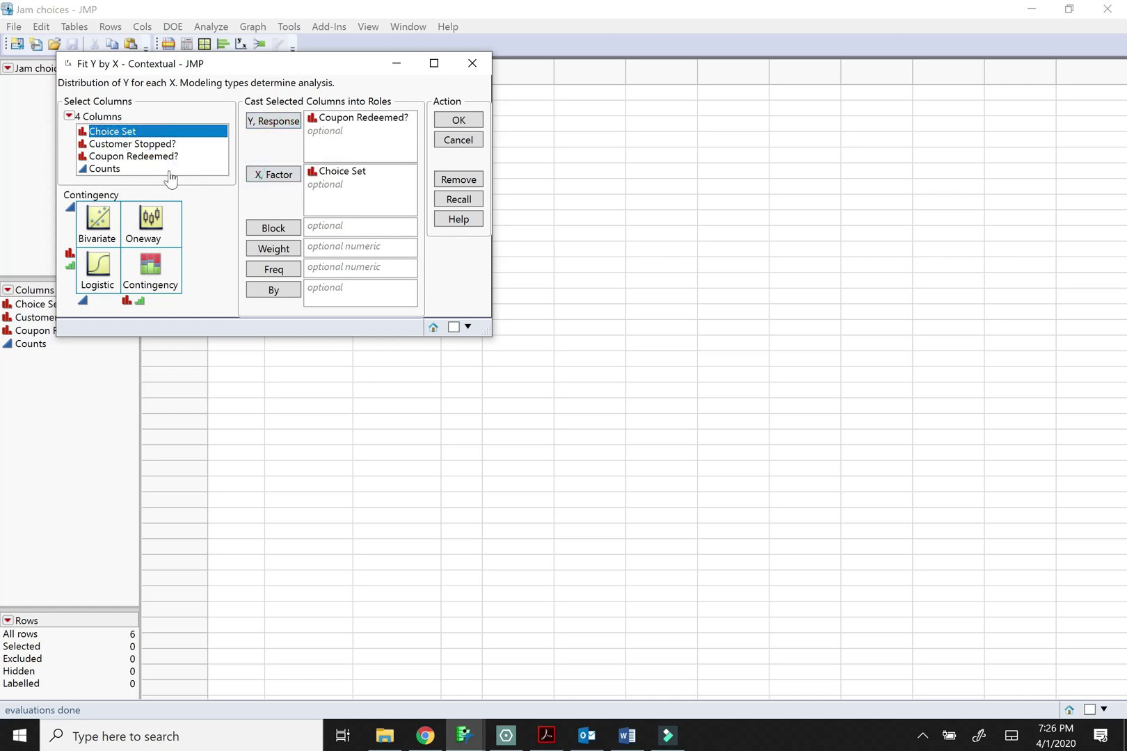
{"action": "left_click", "coordinate": [167, 169]}
{"action": "left_click", "coordinate": [271, 275]}
{"action": "left_click", "coordinate": [457, 117]}
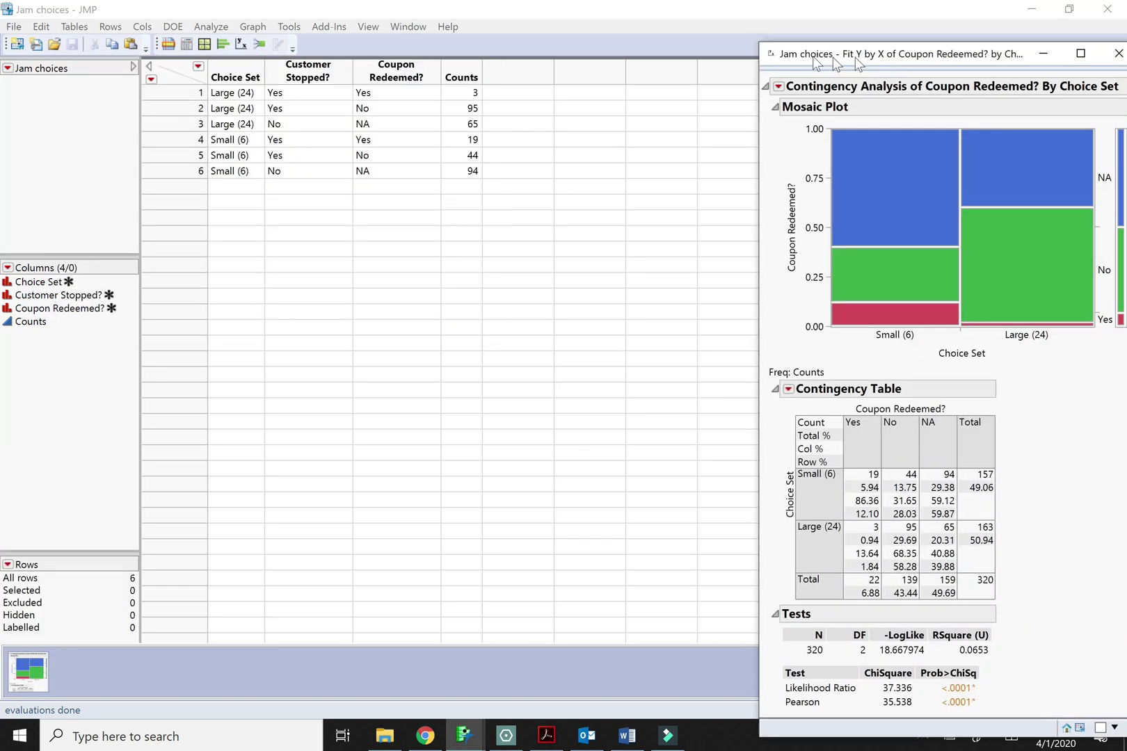
- Review the mosaic plot and tests (Pearson 35.538, p<.0001), then close the report
{"action": "left_click_drag", "start_coordinate": [833, 57], "coordinate": [558, 16]}
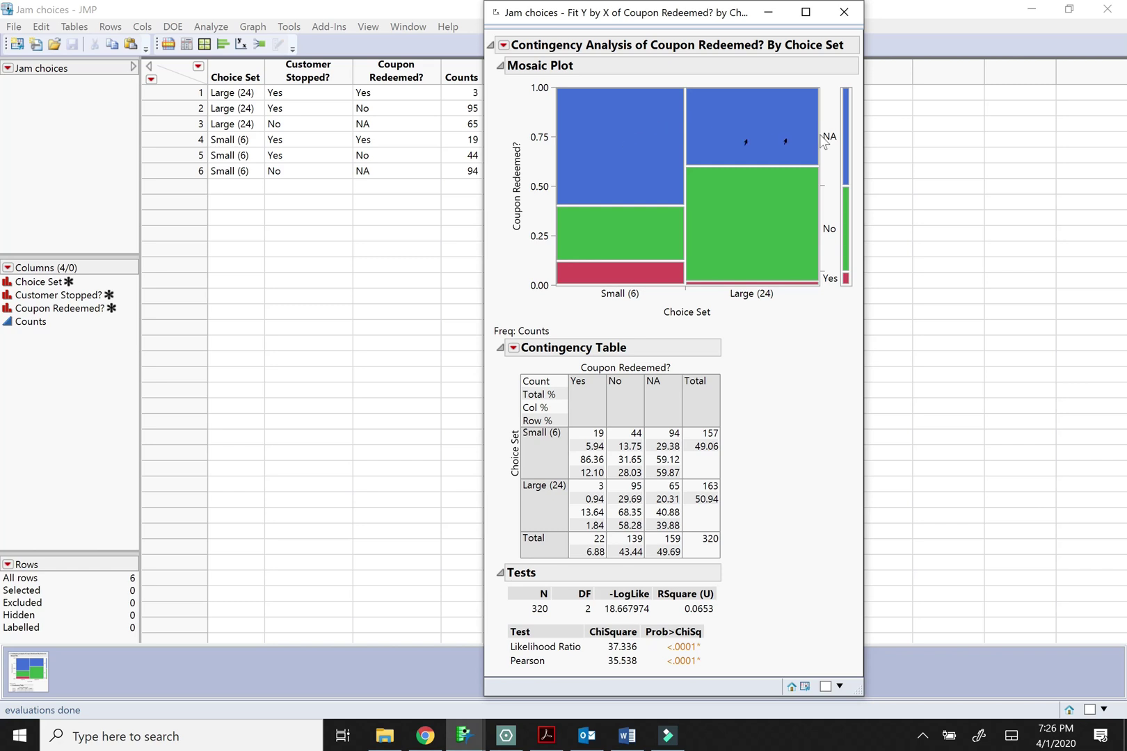
{"action": "mouse_move", "coordinate": [666, 148]}
{"action": "mouse_move", "coordinate": [711, 281]}
{"action": "mouse_move", "coordinate": [666, 279]}
{"action": "key", "text": "ctrl+w"}
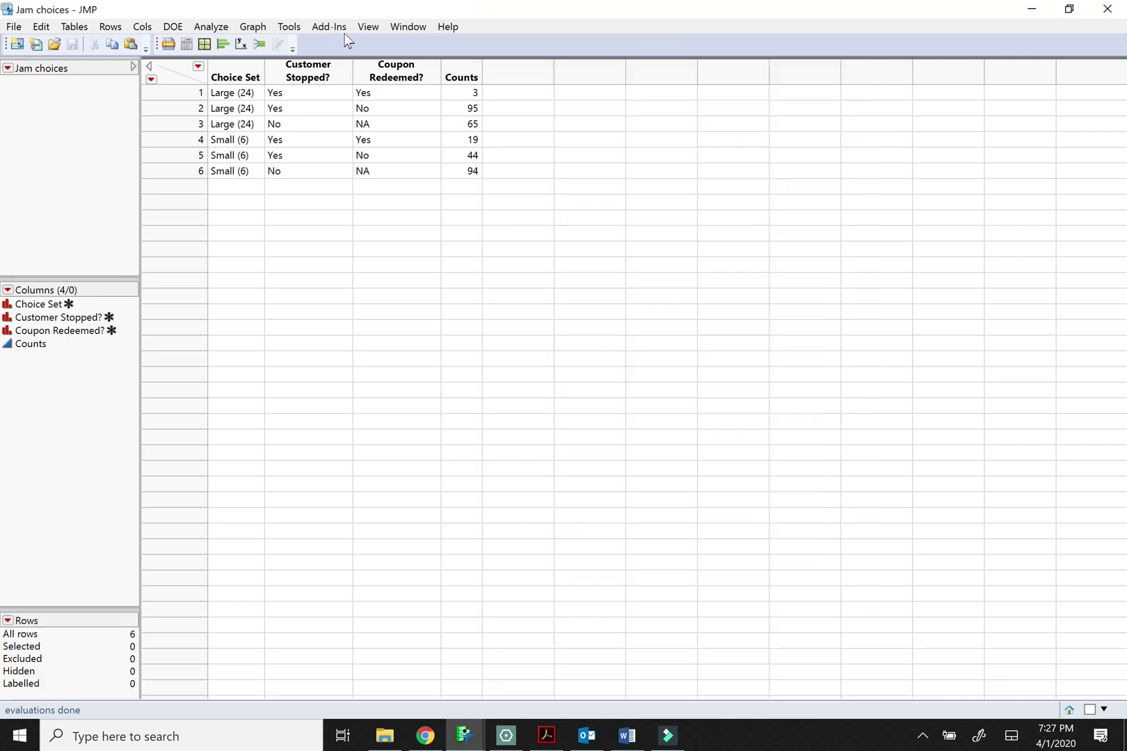
- Build a Tabulate table: Counts as Freq, Choice Set rows, Coupon Redeemed? nested under Customer Stopped? columns
{"action": "left_click", "coordinate": [222, 30]}
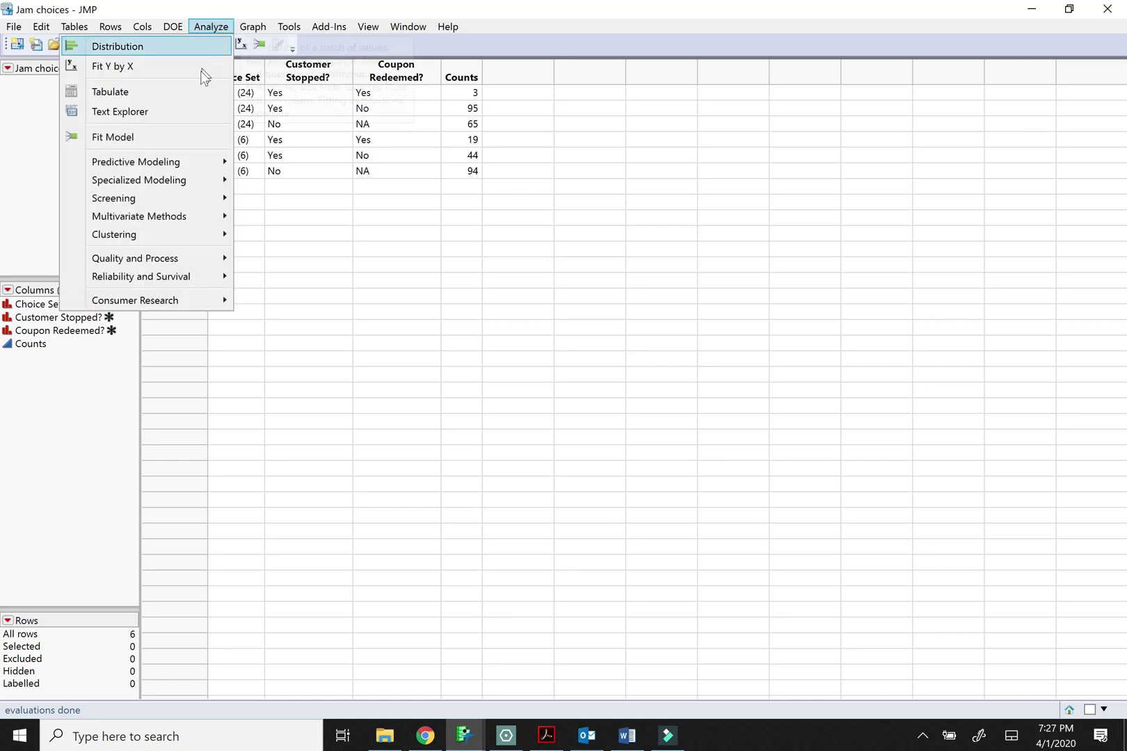
{"action": "left_click", "coordinate": [196, 94]}
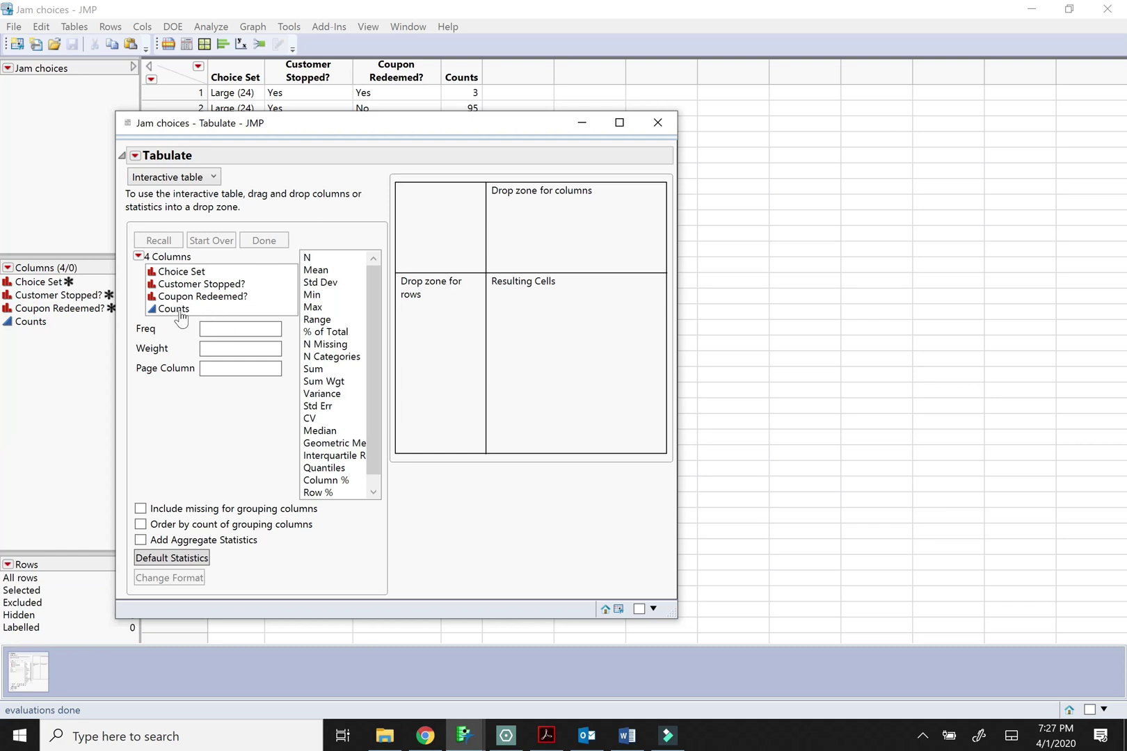
{"action": "left_click_drag", "start_coordinate": [179, 309], "coordinate": [223, 330]}
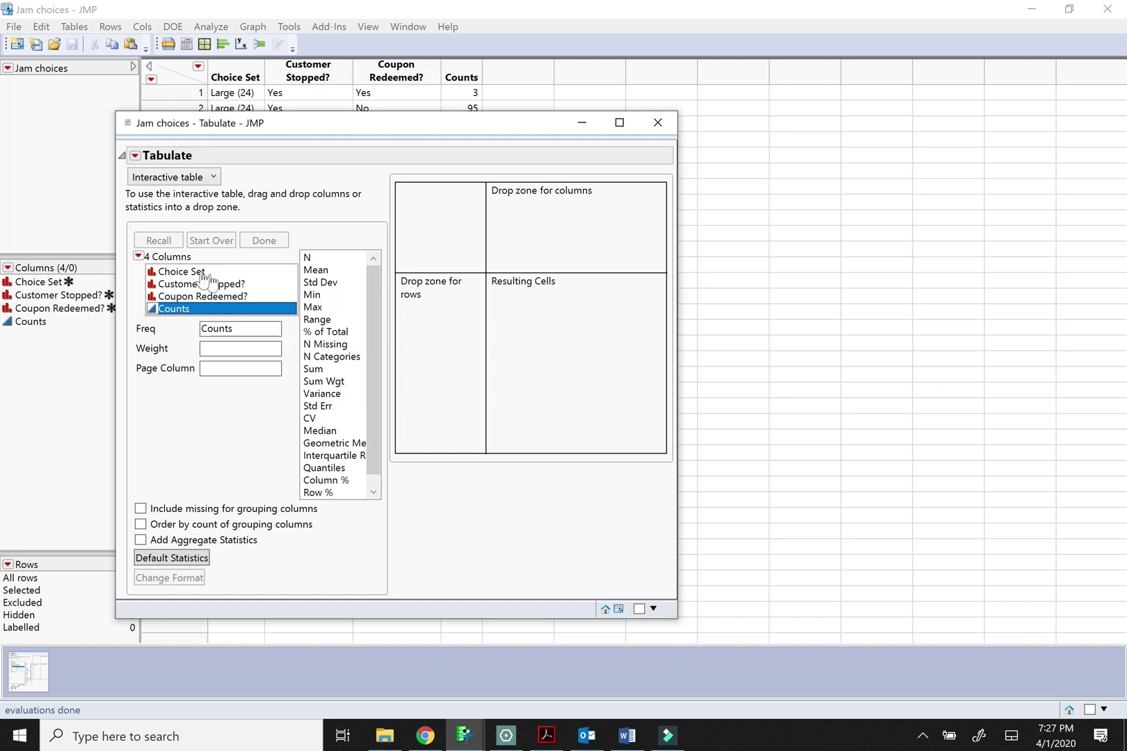
{"action": "left_click_drag", "start_coordinate": [204, 285], "coordinate": [573, 234]}
{"action": "left_click_drag", "start_coordinate": [192, 250], "coordinate": [409, 223]}
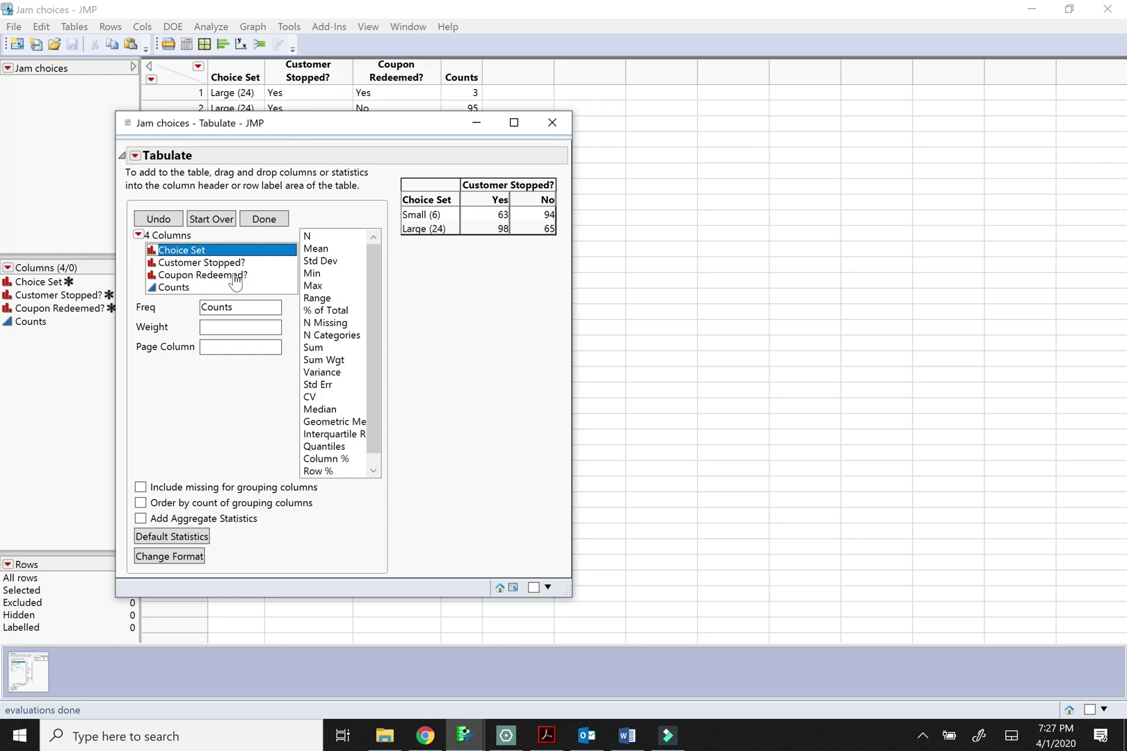
{"action": "left_click_drag", "start_coordinate": [235, 282], "coordinate": [522, 212]}
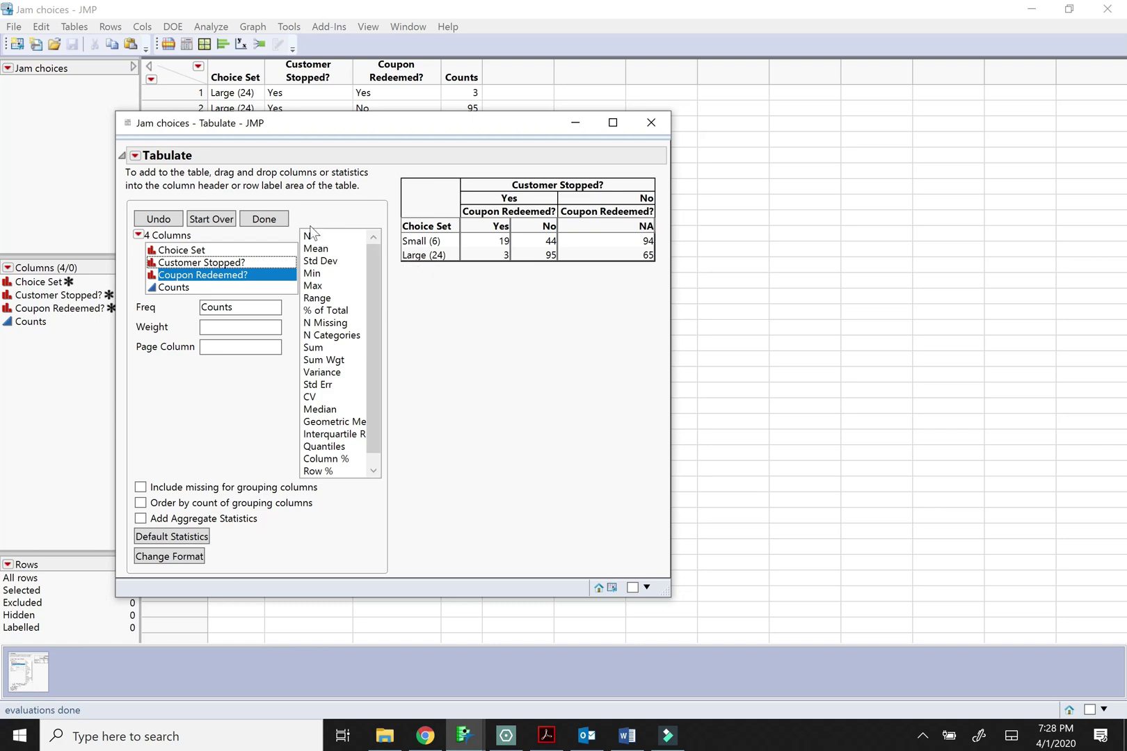
{"action": "left_click", "coordinate": [258, 219]}
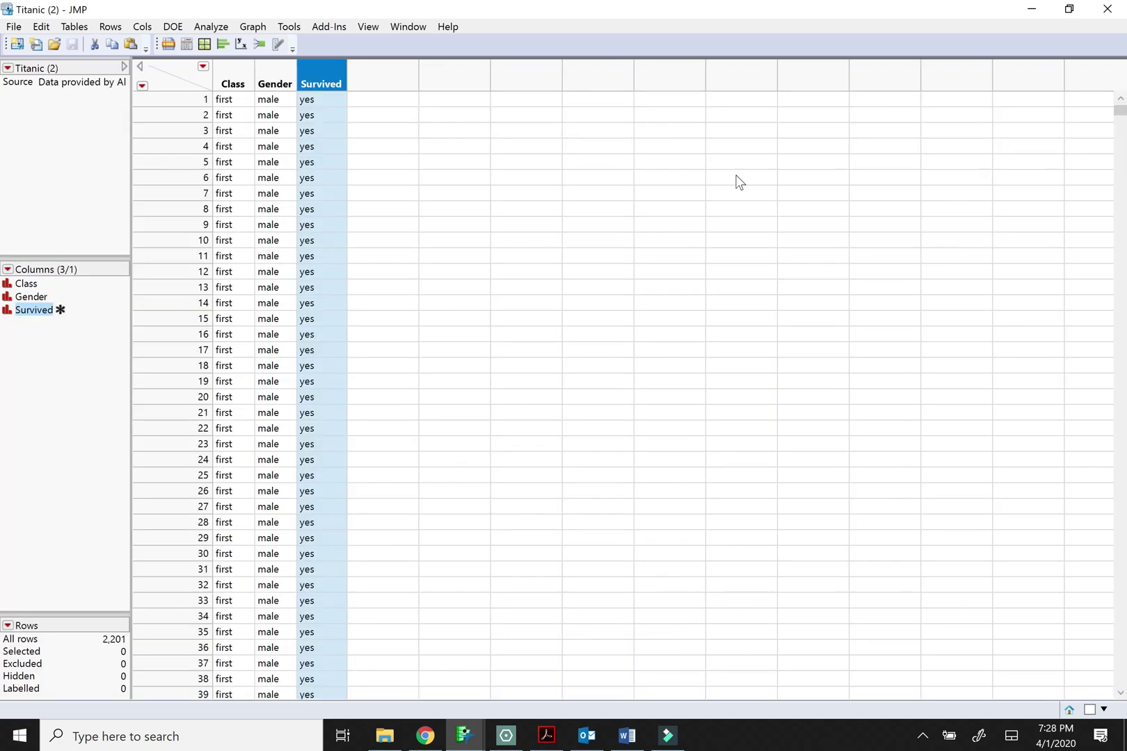